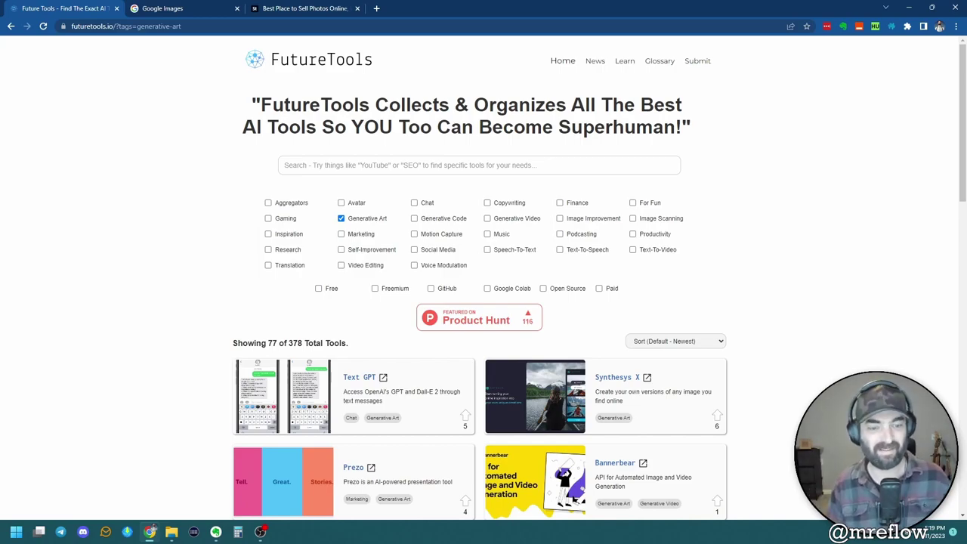
Toggle the Generative Art tag filter off and back on, leaving 77 of 378 tools listed
{"action": "left_click", "coordinate": [342, 219]}
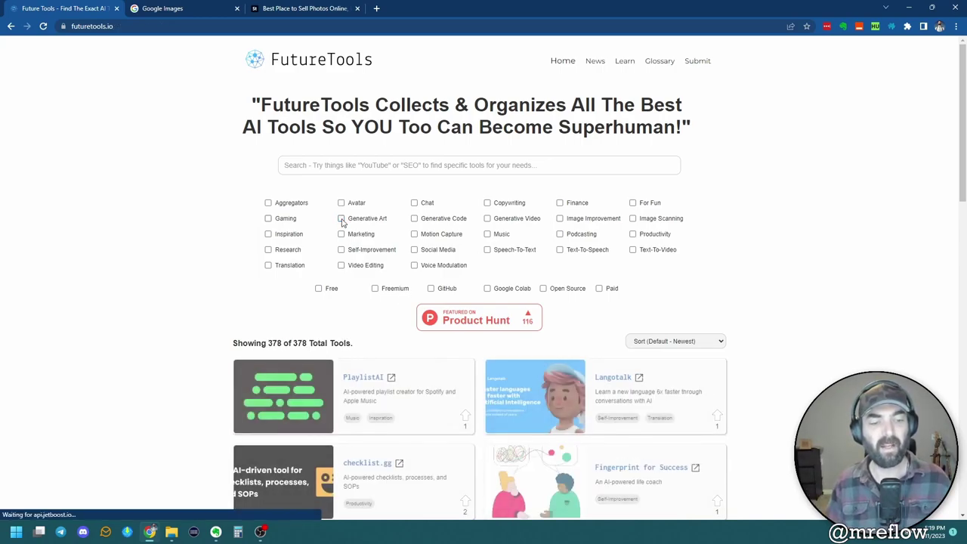
{"action": "left_click", "coordinate": [346, 220]}
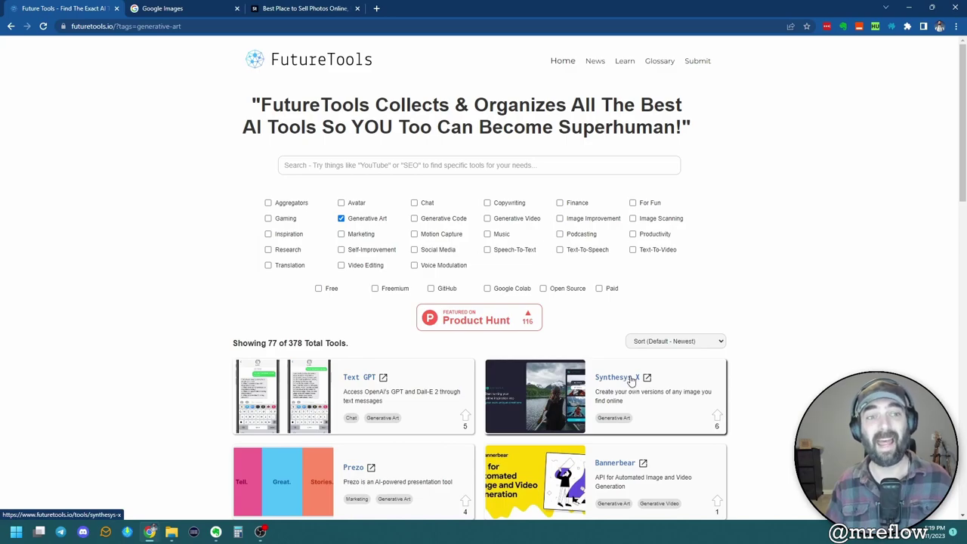
Visit the Synthesys X website and go to its extension's Chrome Web Store page
{"action": "left_click", "coordinate": [648, 380]}
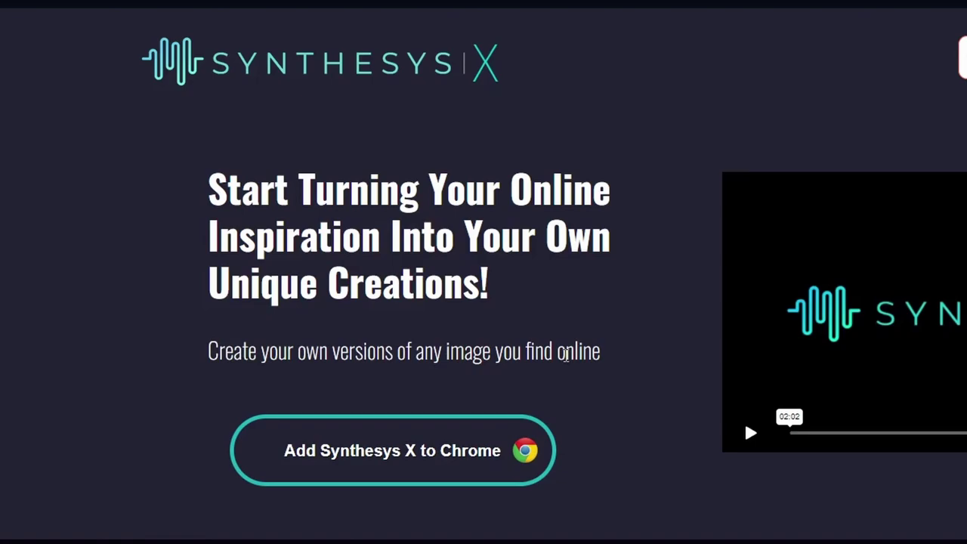
{"action": "scroll", "coordinate": [385, 345], "scroll_direction": "down", "scroll_amount": 6}
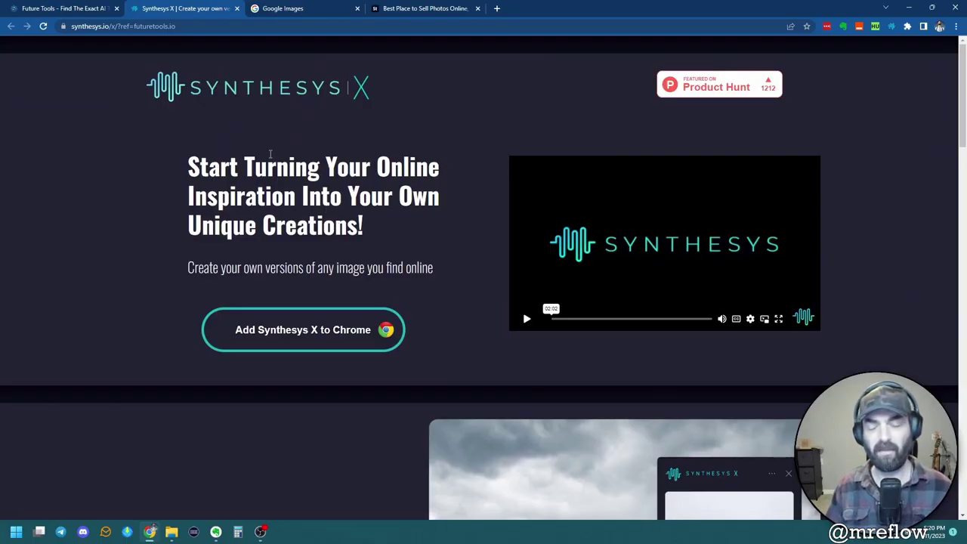
{"action": "left_click", "coordinate": [317, 335]}
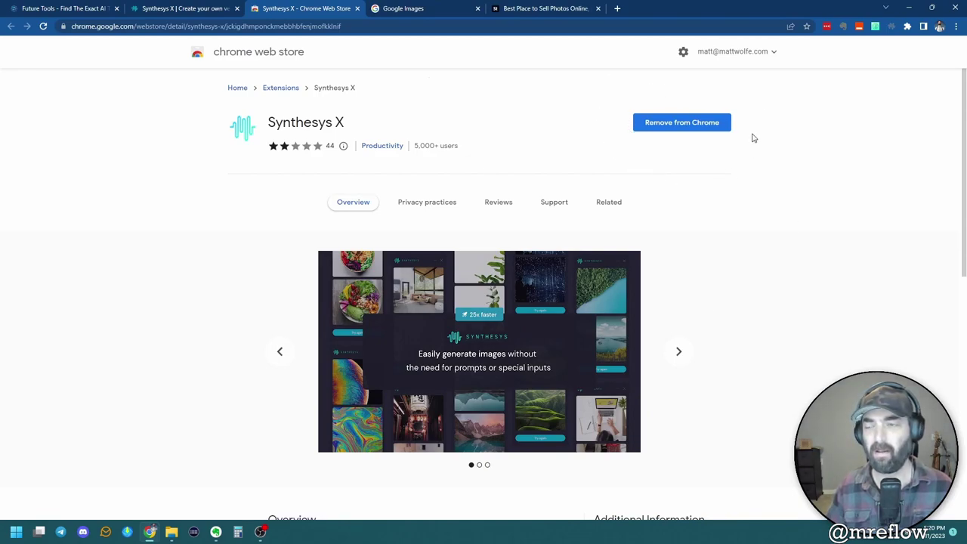
Check the Synthesys X toolbar extension's options, then close the Chrome Web Store tab
{"action": "right_click", "coordinate": [894, 26]}
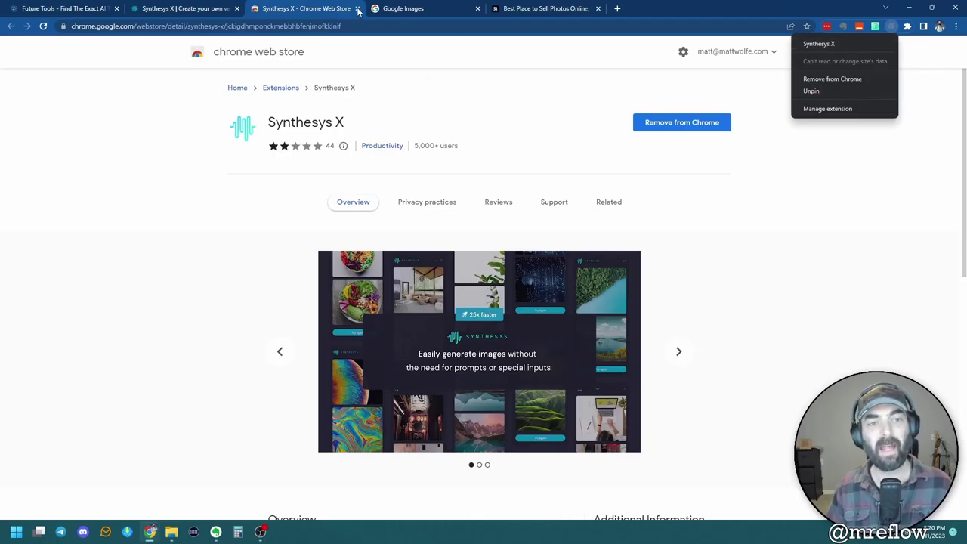
{"action": "left_click", "coordinate": [358, 10]}
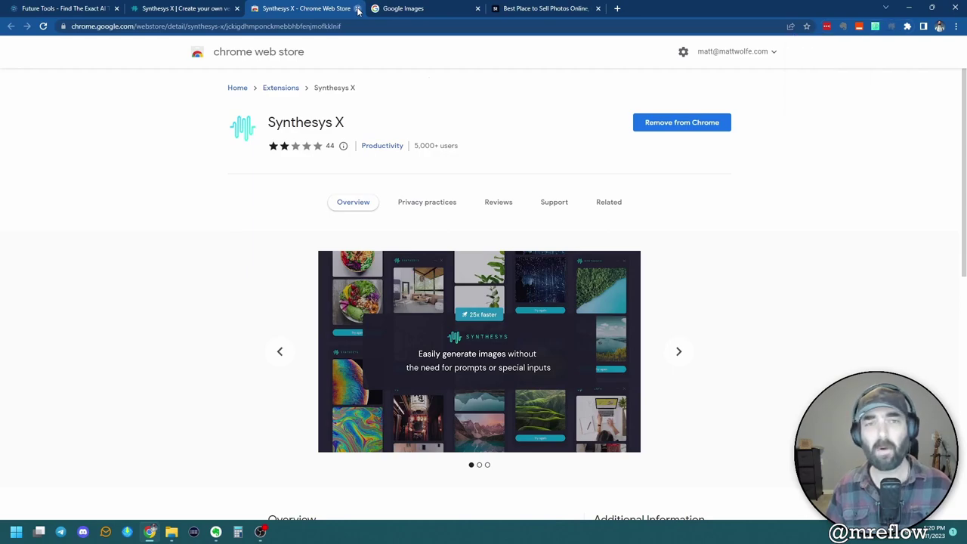
{"action": "left_click", "coordinate": [359, 11]}
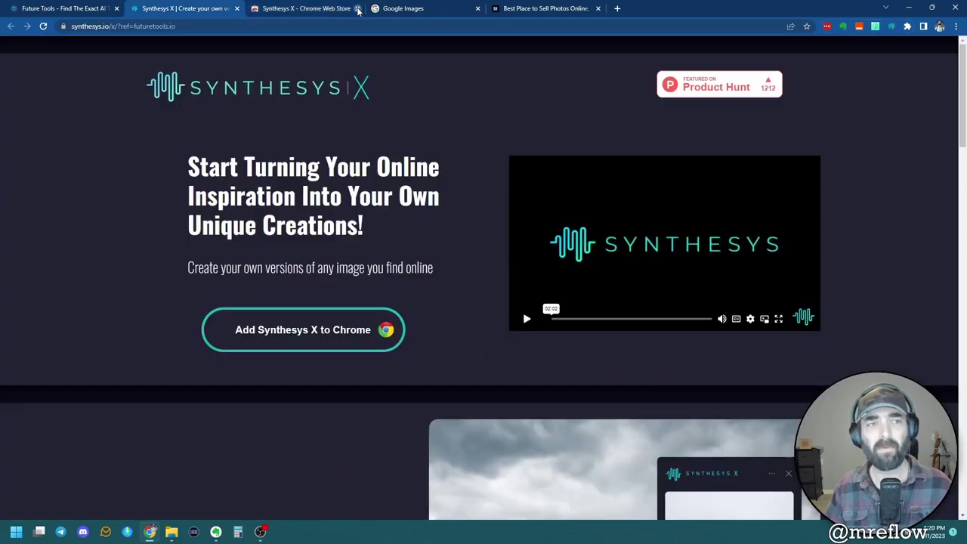
Search Google Images for 'a wolf in the snow' and preview the grey wolf photo
{"action": "left_click", "coordinate": [236, 11]}
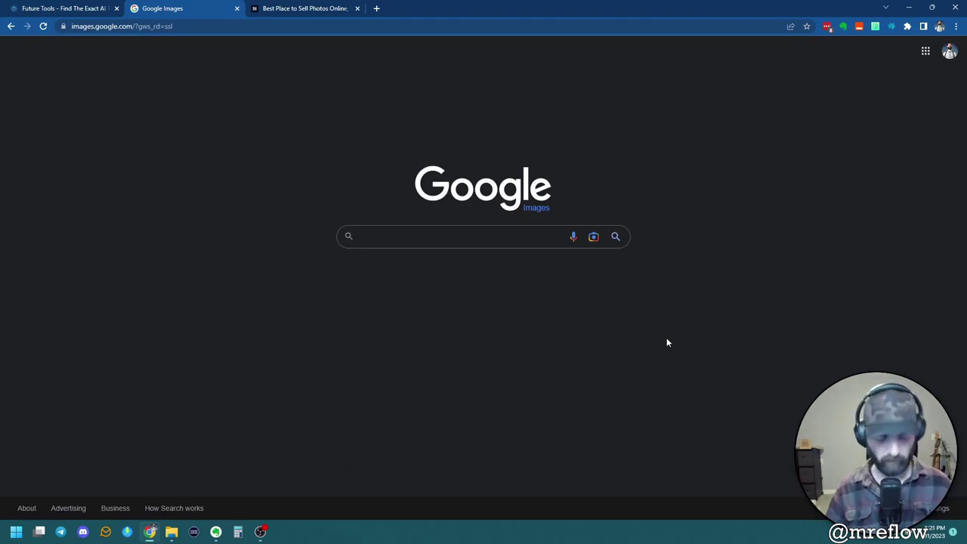
{"action": "type", "text": "a wolf in the "}
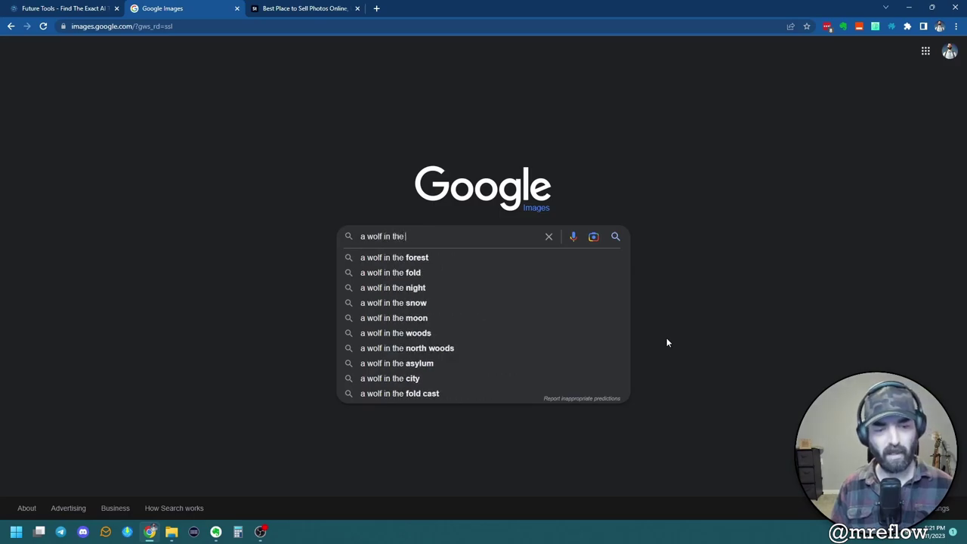
{"action": "type", "text": "snow"}
{"action": "key", "text": "Return"}
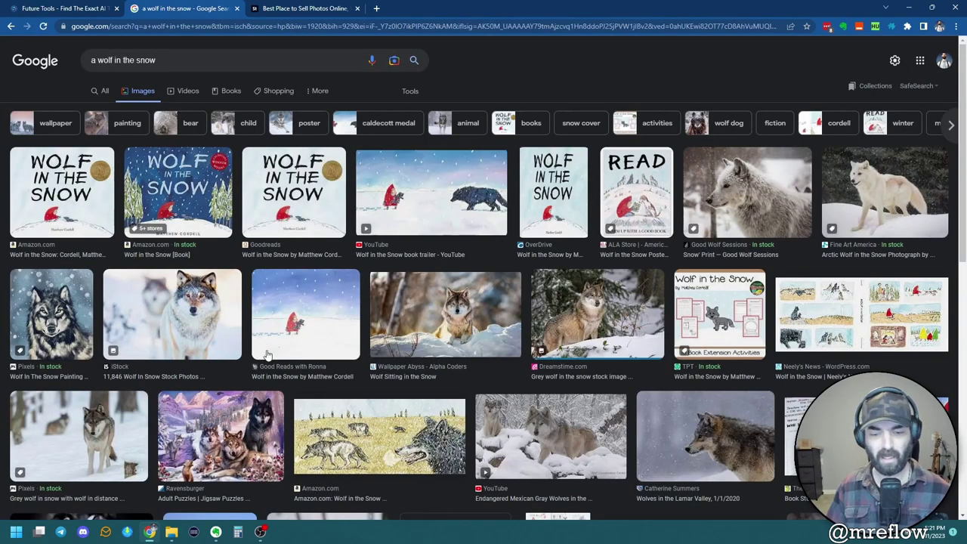
{"action": "scroll", "coordinate": [279, 354], "scroll_direction": "down", "scroll_amount": 1}
{"action": "left_click", "coordinate": [64, 381]}
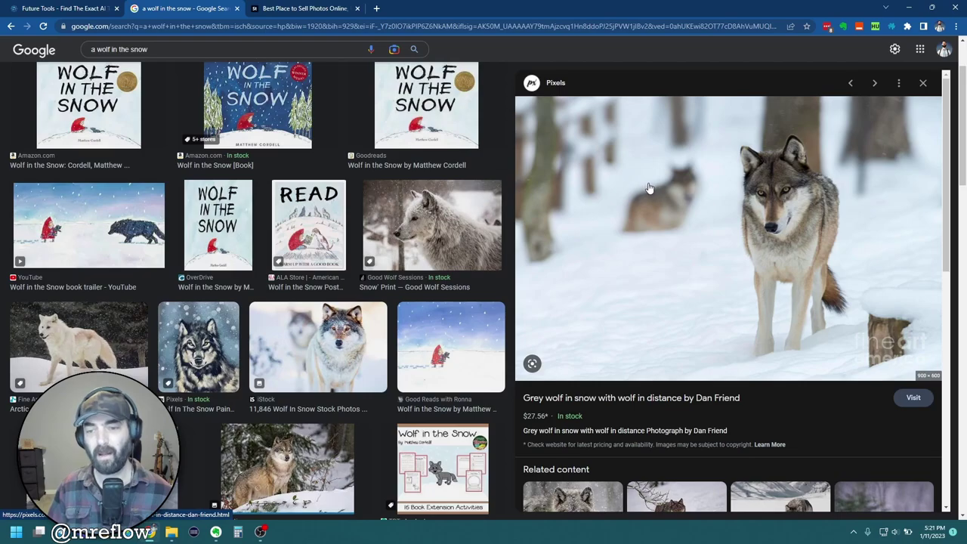
Generate Synthesys X look-alikes of the grey wolf photo, then close the results panel
{"action": "right_click", "coordinate": [648, 187]}
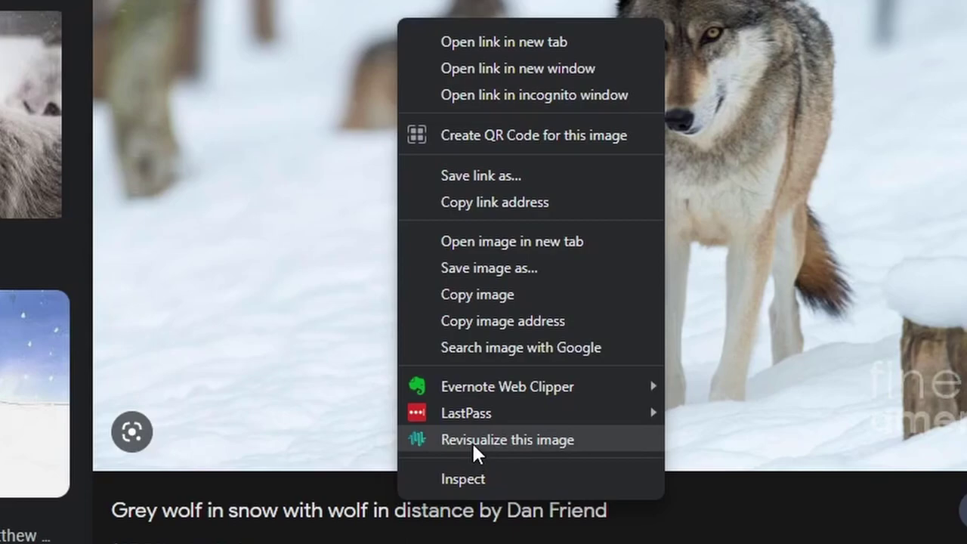
{"action": "left_click", "coordinate": [475, 445]}
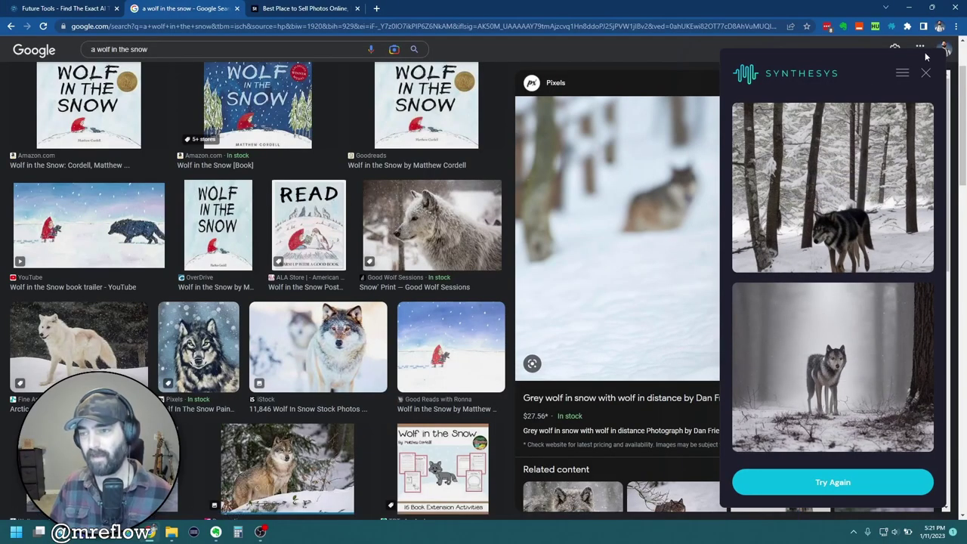
{"action": "left_click", "coordinate": [928, 74]}
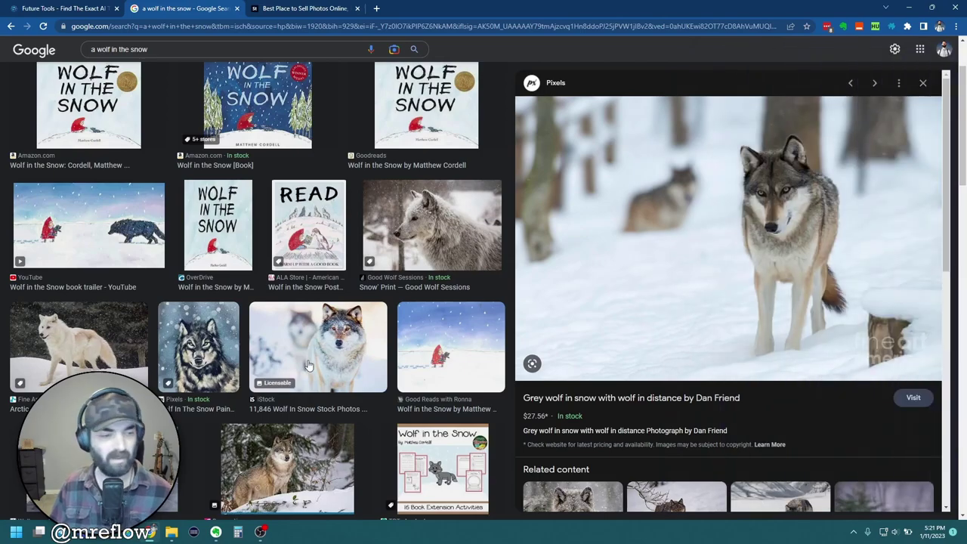
Generate look-alikes of the PhotoDune 'One Wolf in the Snow' photo and regenerate a fresh pair
{"action": "left_click", "coordinate": [287, 465]}
{"action": "scroll", "coordinate": [287, 378], "scroll_direction": "down", "scroll_amount": 5}
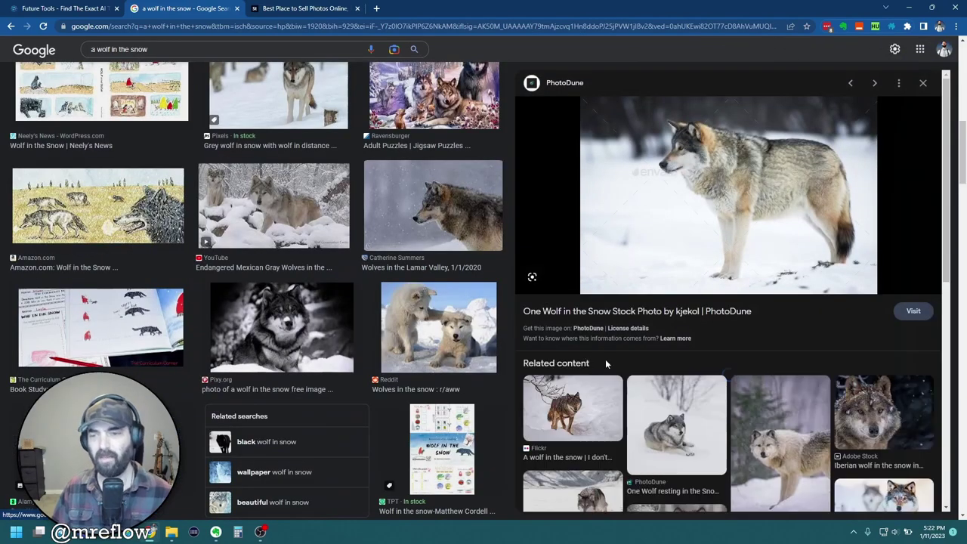
{"action": "right_click", "coordinate": [723, 187]}
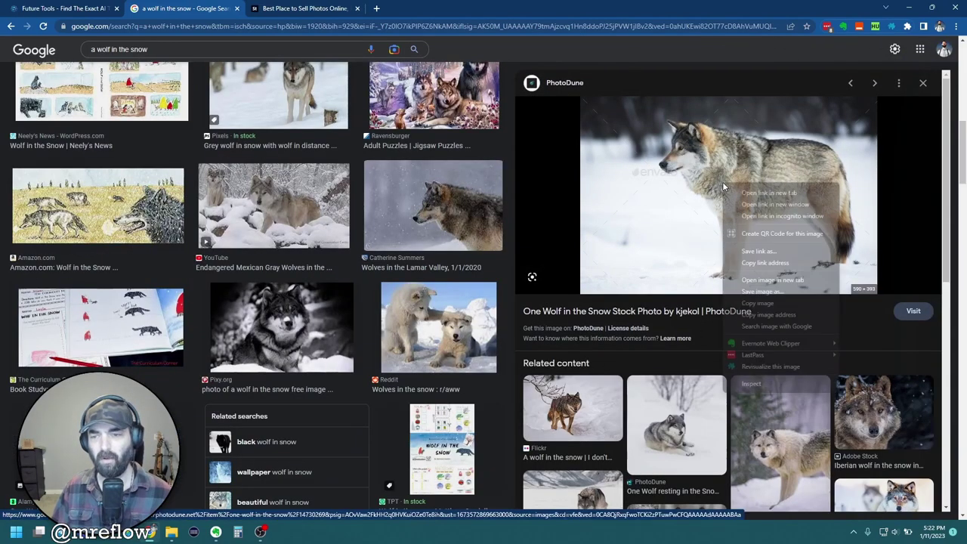
{"action": "left_click", "coordinate": [771, 367]}
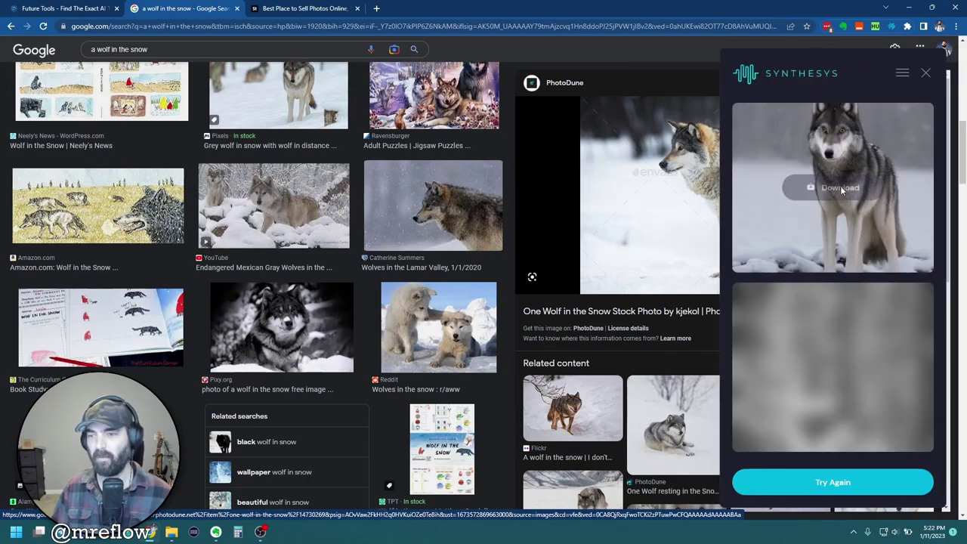
{"action": "mouse_move", "coordinate": [833, 413]}
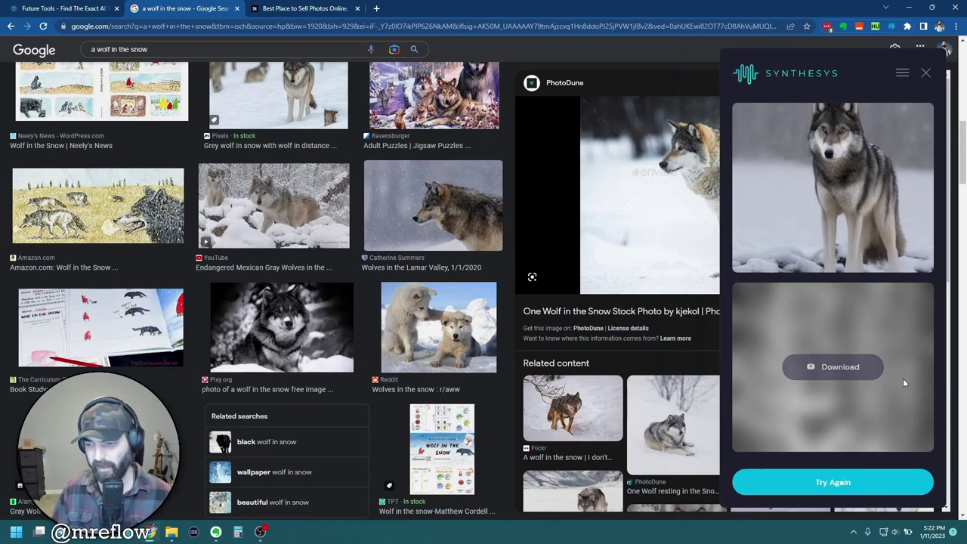
{"action": "left_click", "coordinate": [806, 482]}
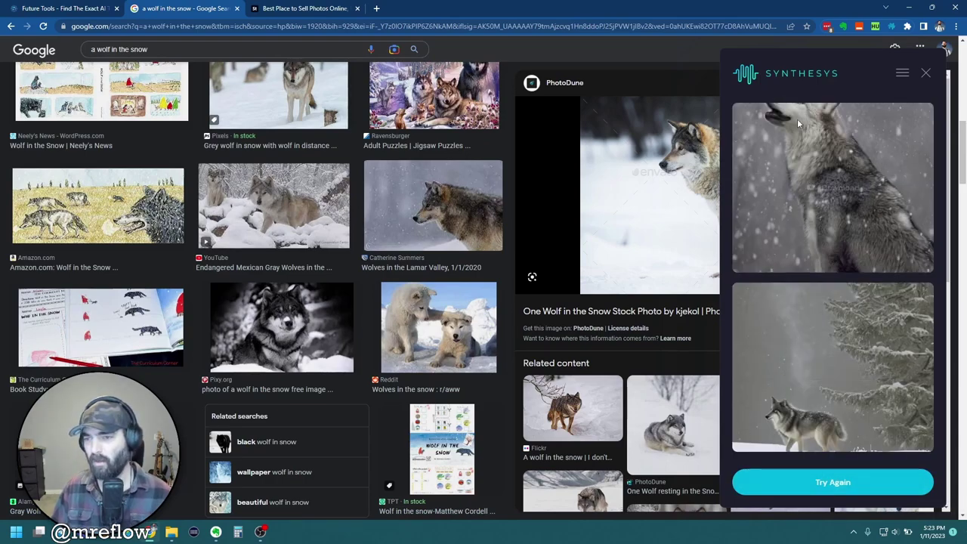
Generate look-alikes of the 'Pack of wolves in the snow' photo
{"action": "mouse_move", "coordinate": [823, 140]}
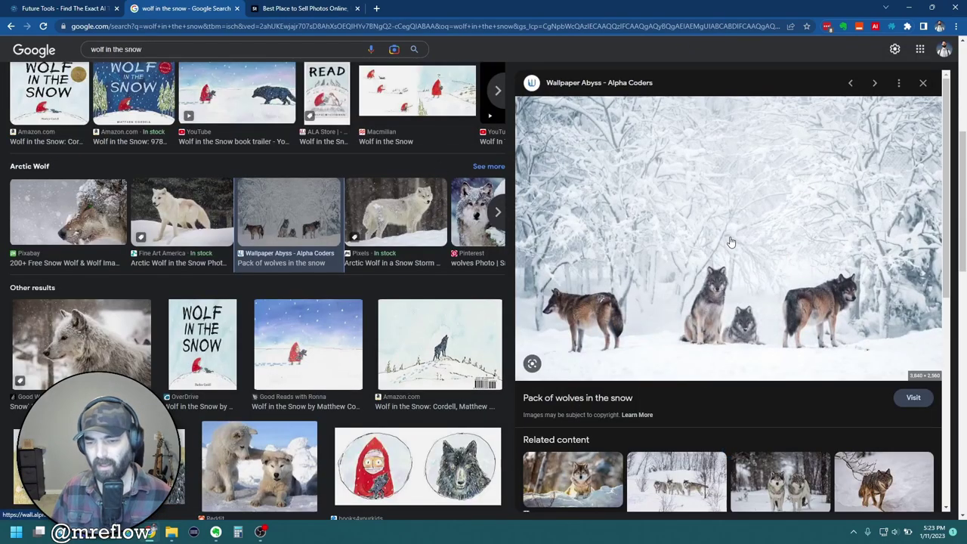
{"action": "right_click", "coordinate": [740, 233]}
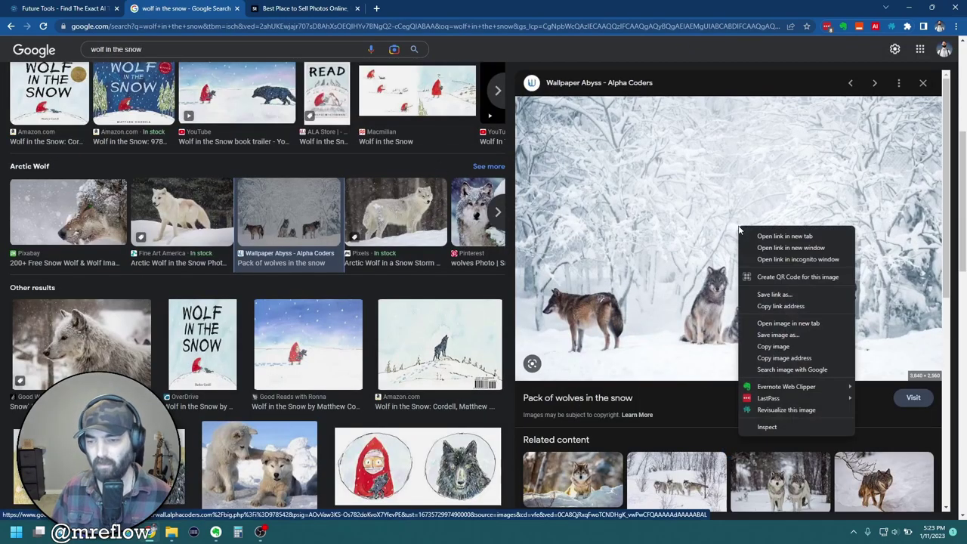
{"action": "left_click", "coordinate": [786, 412]}
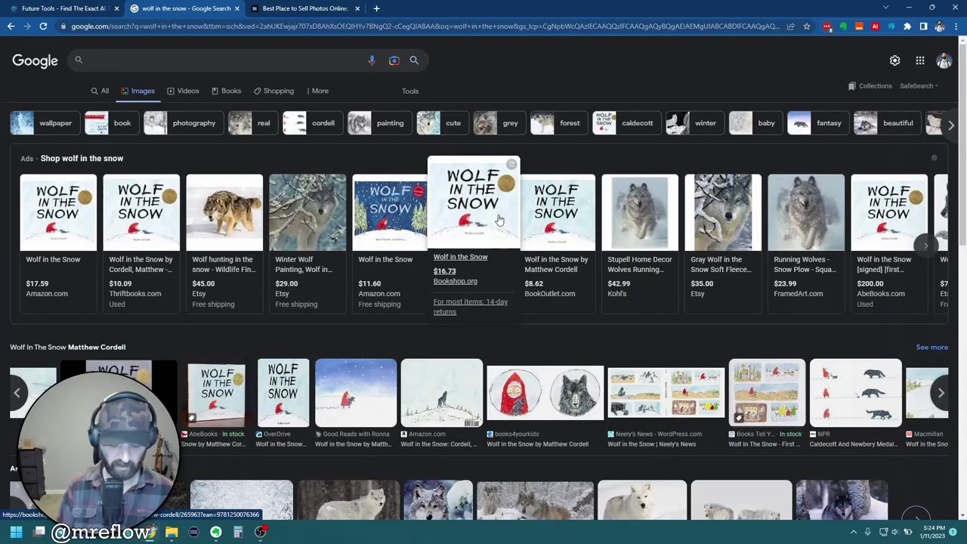
Search 'wolf in the forest' and generate, then regenerate, look-alikes of the forest roads wolf photo
{"action": "key", "text": "BackSpace"}
{"action": "key", "text": "BackSpace"}
{"action": "key", "text": "BackSpace"}
{"action": "key", "text": "BackSpace"}
{"action": "key", "text": "BackSpace"}
{"action": "key", "text": "BackSpace"}
{"action": "key", "text": "BackSpace"}
{"action": "key", "text": "BackSpace"}
{"action": "key", "text": "BackSpace"}
{"action": "key", "text": "BackSpace"}
{"action": "key", "text": "BackSpace"}
{"action": "key", "text": "BackSpace"}
{"action": "type", "text": "in the forest"}
{"action": "key", "text": "Return"}
{"action": "left_click", "coordinate": [468, 106]}
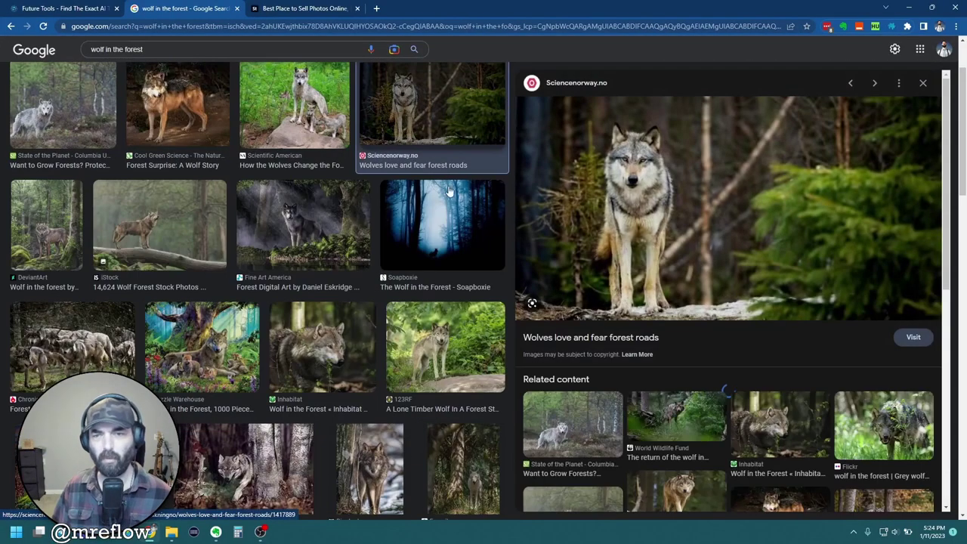
{"action": "right_click", "coordinate": [686, 173]}
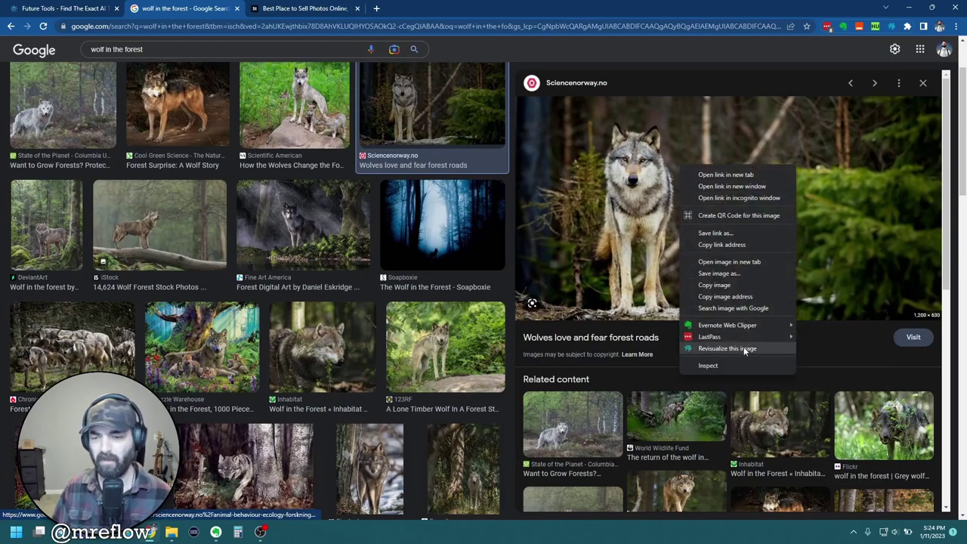
{"action": "left_click", "coordinate": [749, 325]}
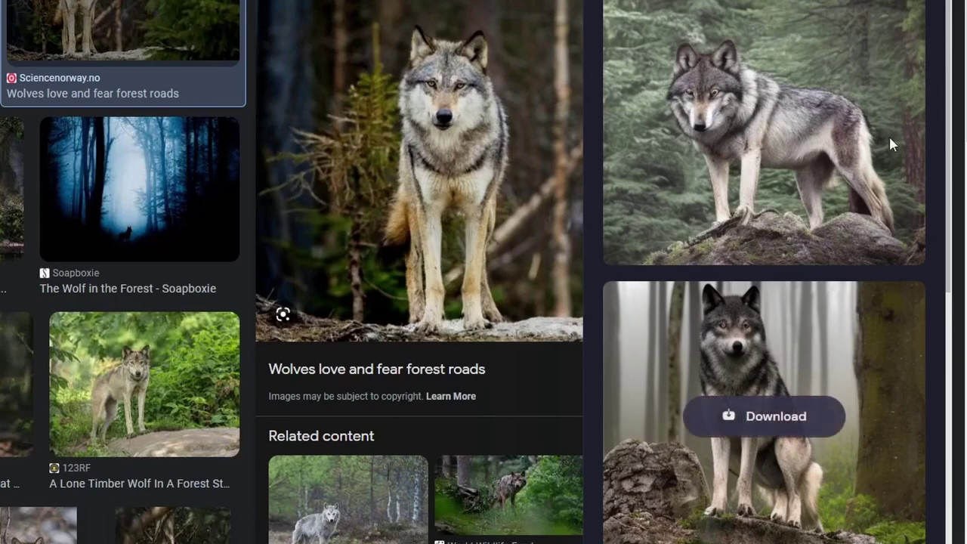
{"action": "mouse_move", "coordinate": [888, 129]}
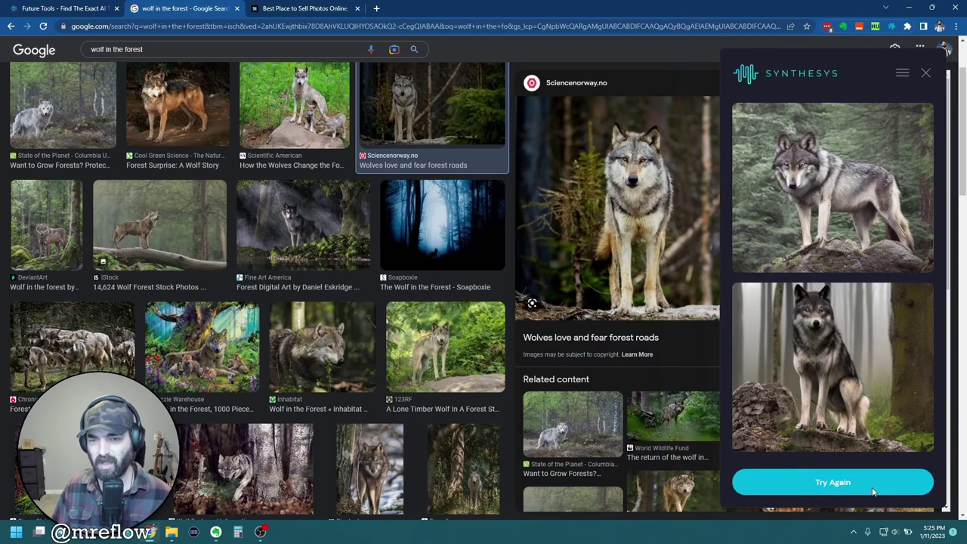
{"action": "left_click", "coordinate": [874, 491]}
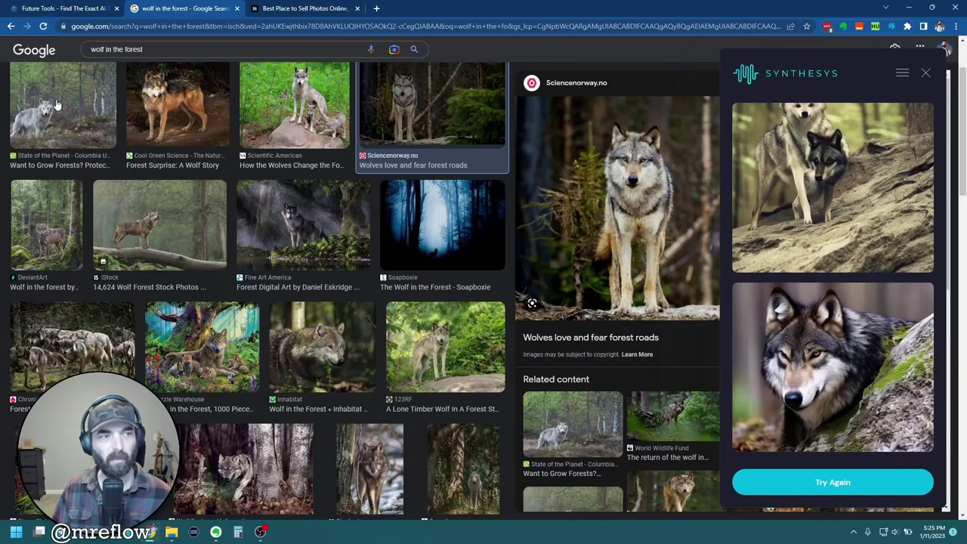
Preview the State of the Planet wolf photo and request its look-alikes after closing the panel
{"action": "left_click", "coordinate": [64, 106]}
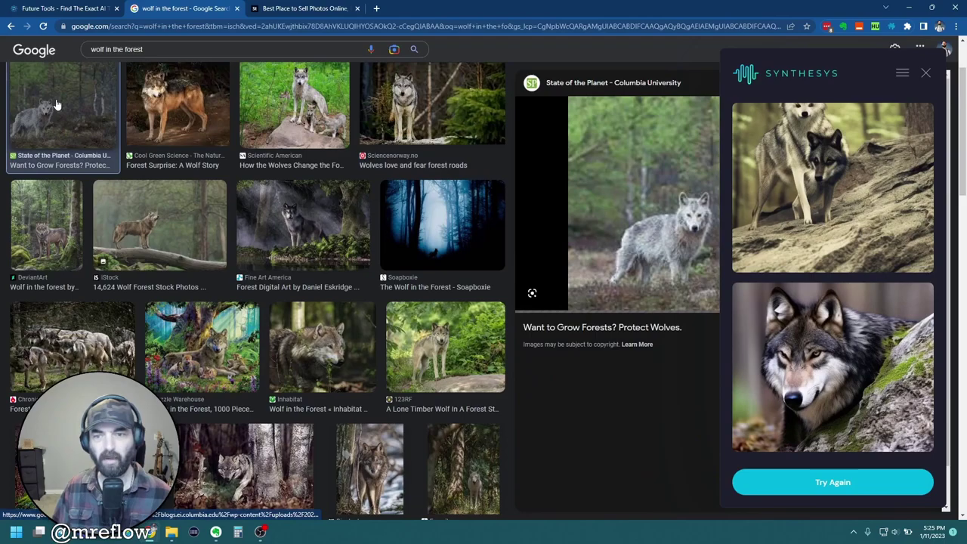
{"action": "left_click", "coordinate": [926, 73]}
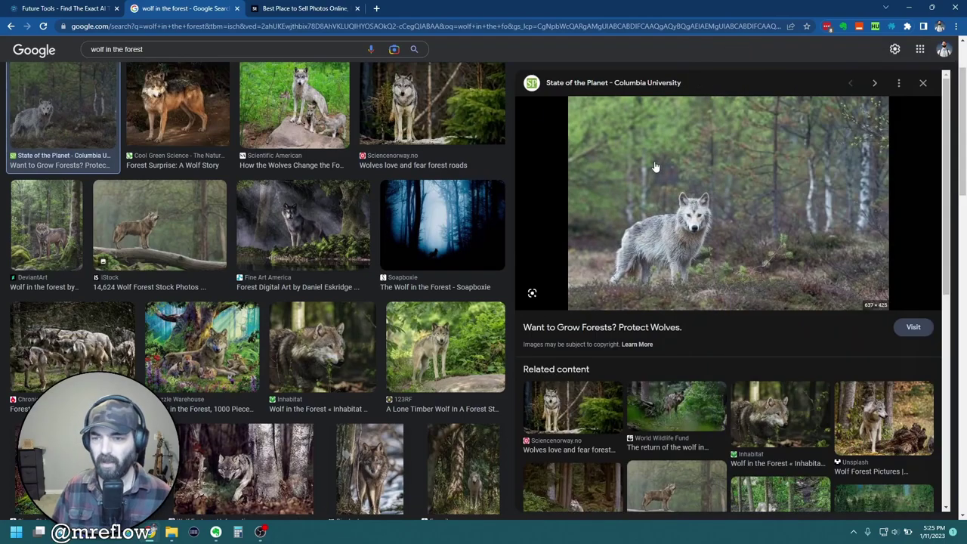
{"action": "right_click", "coordinate": [752, 198]}
{"action": "left_click", "coordinate": [826, 368]}
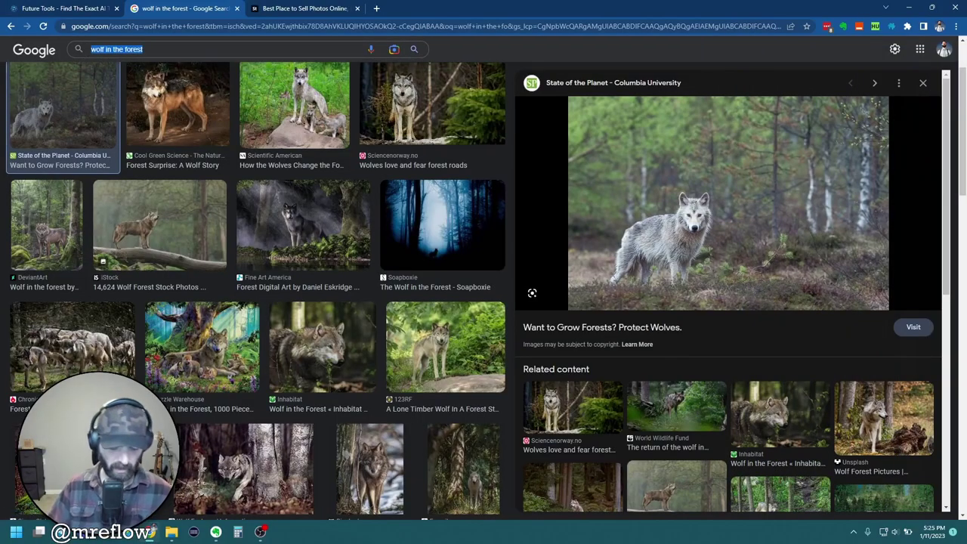
Search 'a gorilla at the zoo' and generate look-alikes of the North Carolina Zoo gorilla photo
{"action": "type", "text": "a gorilla a"}
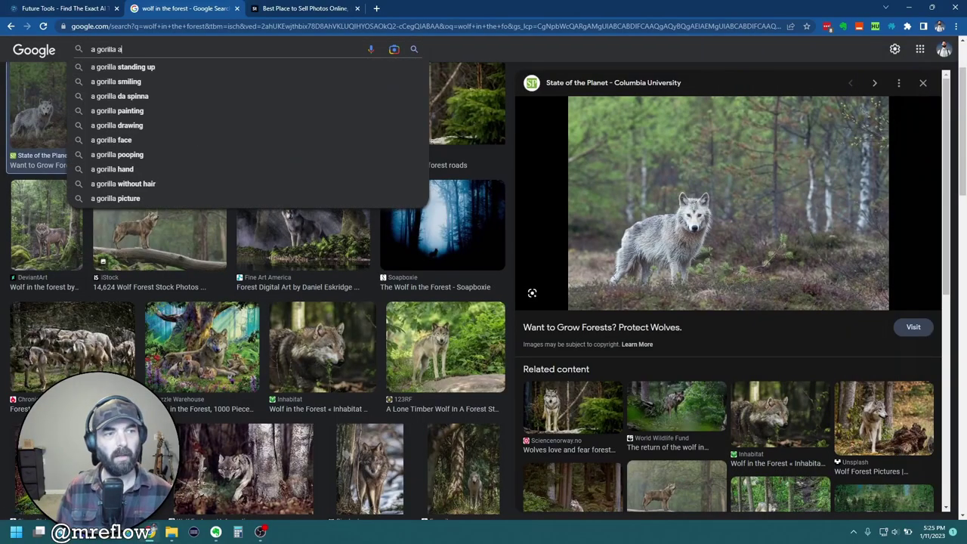
{"action": "type", "text": "t the zoo"}
{"action": "key", "text": "Return"}
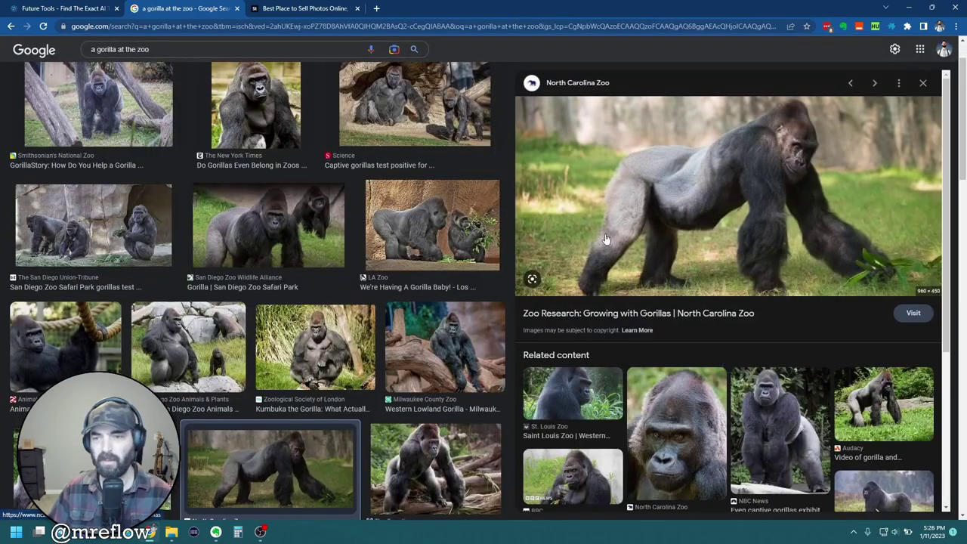
{"action": "right_click", "coordinate": [687, 179]}
{"action": "left_click", "coordinate": [749, 361]}
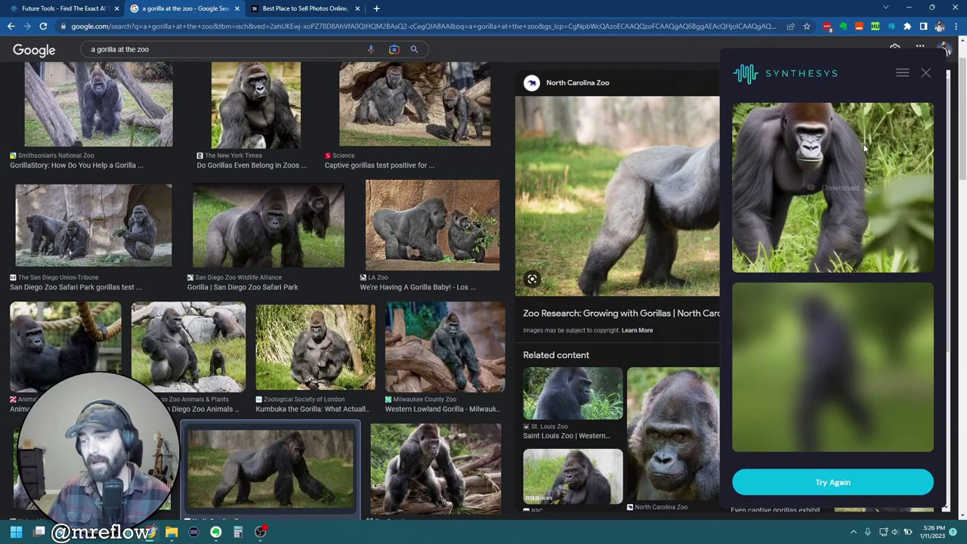
{"action": "mouse_move", "coordinate": [823, 420]}
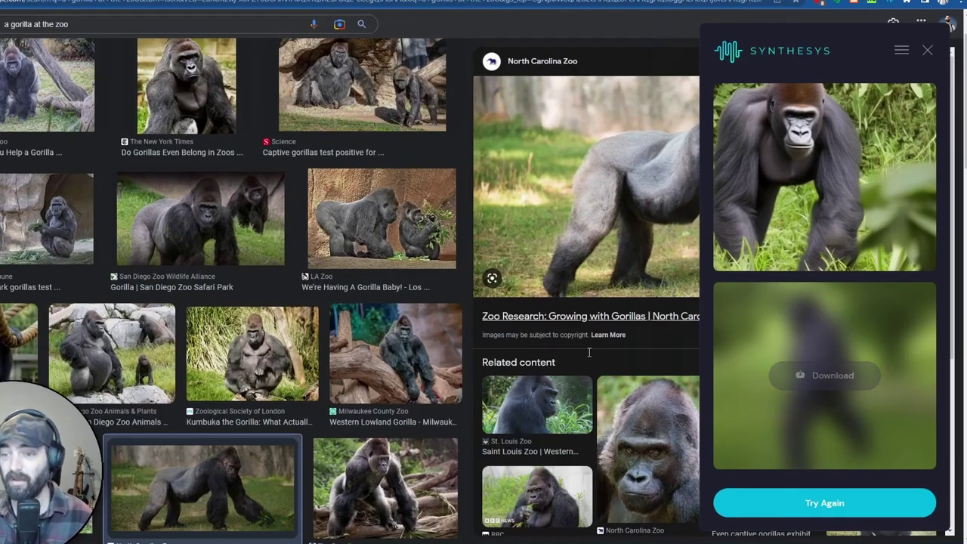
{"action": "mouse_move", "coordinate": [765, 231]}
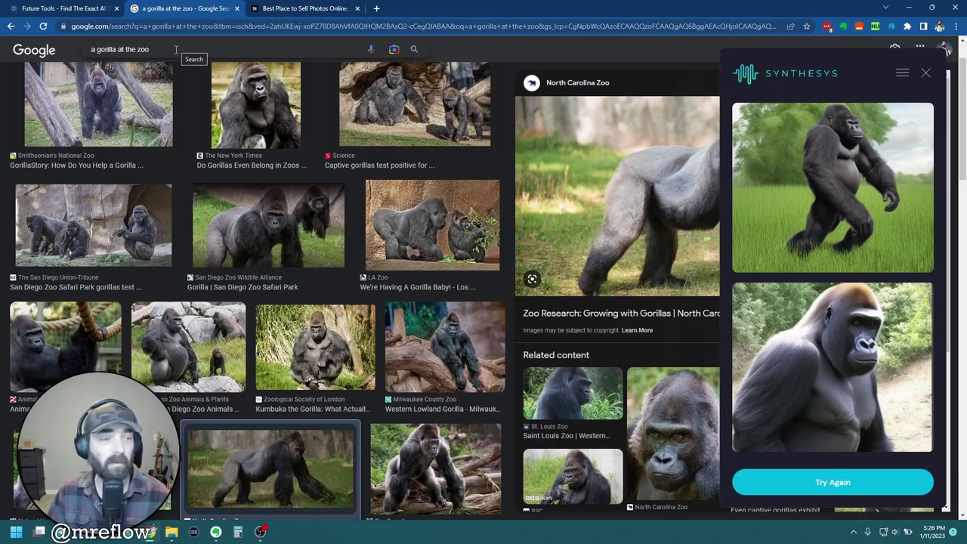
{"action": "left_click", "coordinate": [182, 49]}
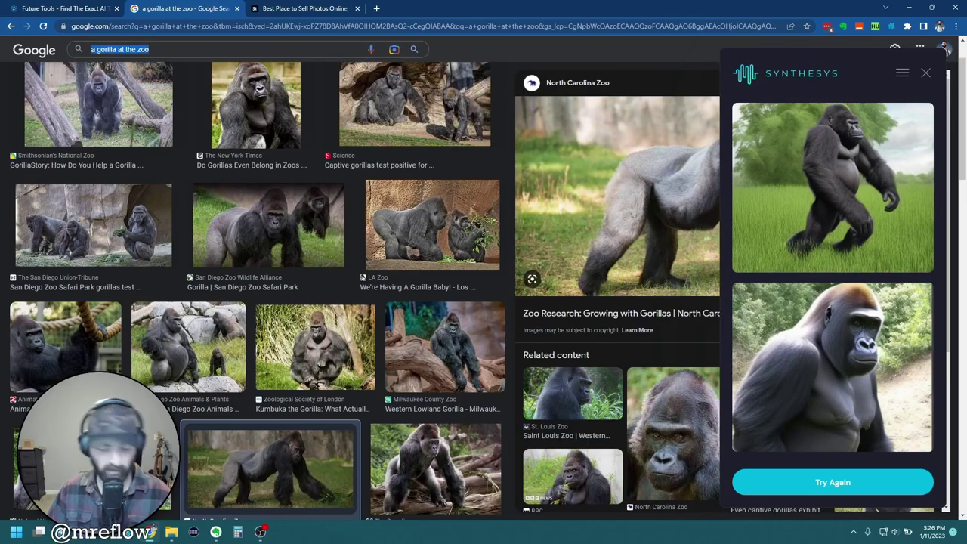
Search Google Images for 'a snow covered mountain with a lake'
{"action": "type", "text": "a no"}
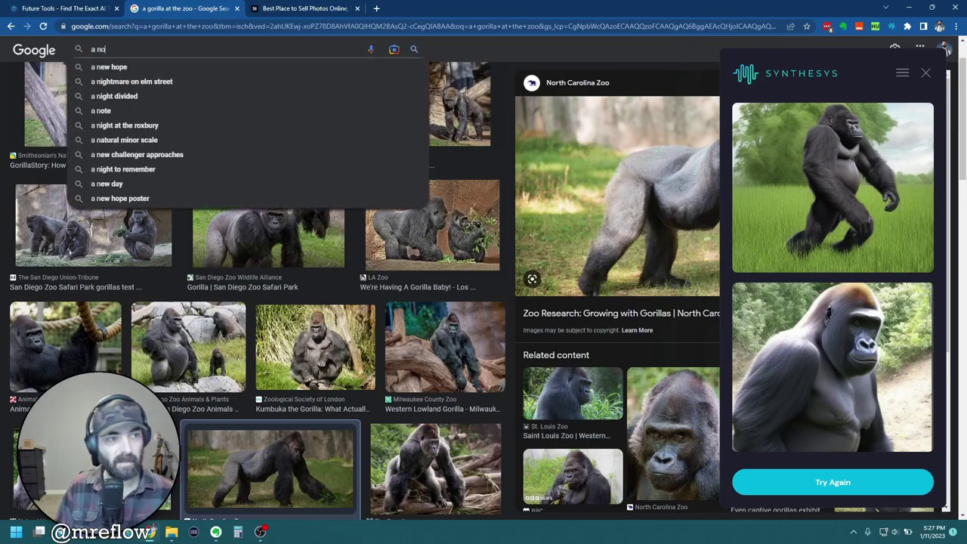
{"action": "key", "text": "BackSpace"}
{"action": "key", "text": "BackSpace"}
{"action": "type", "text": "snow covered mou"}
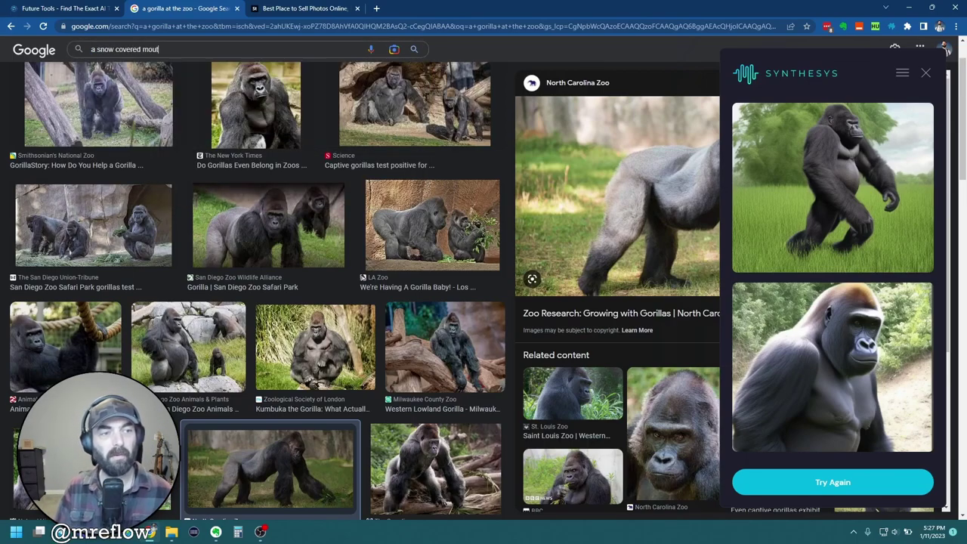
{"action": "type", "text": "ntain with a lake"}
{"action": "key", "text": "Return"}
Generate look-alikes of the first MountainZone snowy mountain-lake photo
{"action": "scroll", "coordinate": [588, 294], "scroll_direction": "down", "scroll_amount": 2}
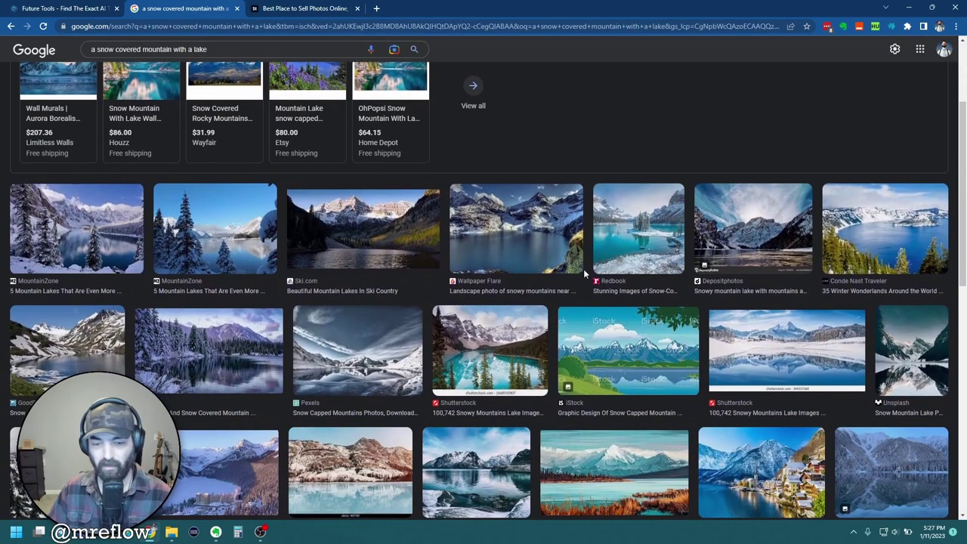
{"action": "left_click", "coordinate": [68, 217]}
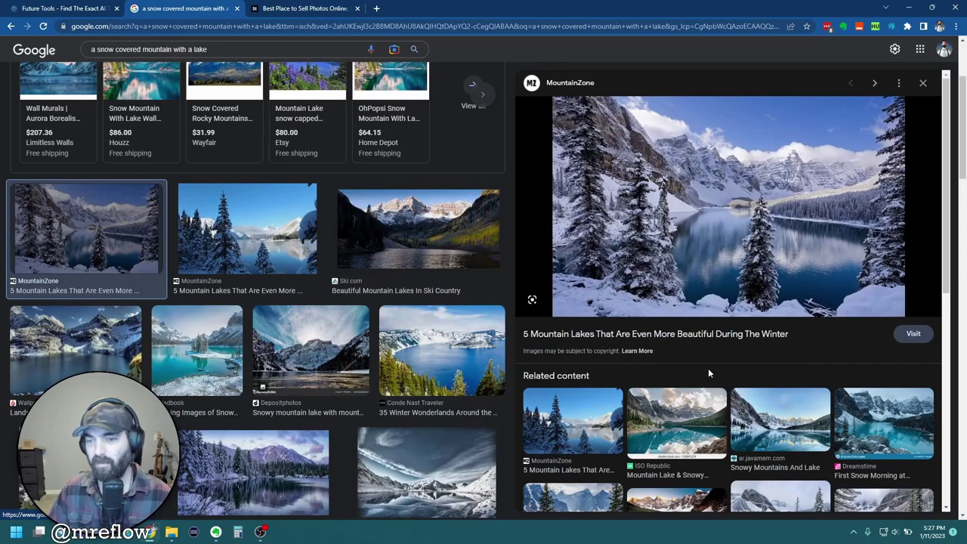
{"action": "right_click", "coordinate": [667, 188]}
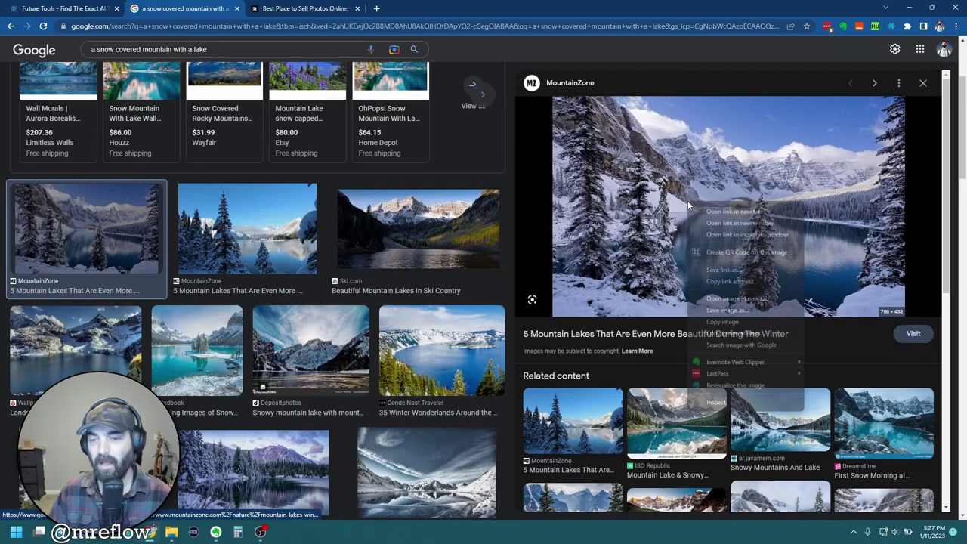
{"action": "left_click", "coordinate": [744, 393]}
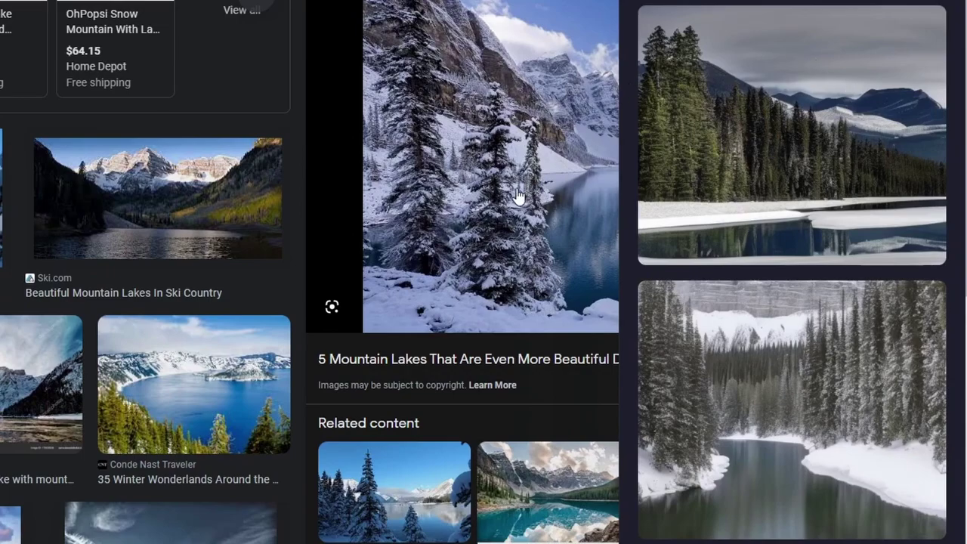
{"action": "mouse_move", "coordinate": [682, 130]}
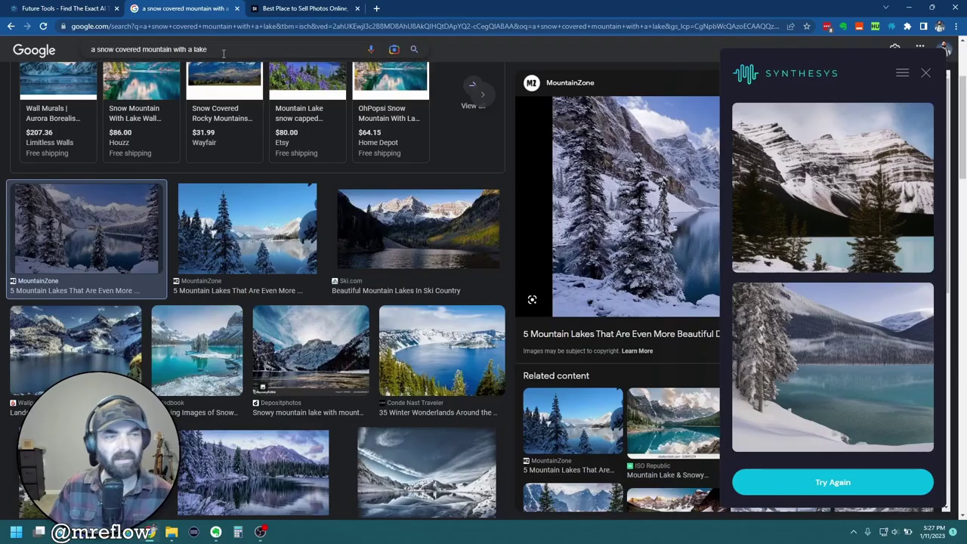
Search 'a sunset at the beach' and generate look-alikes of the Dreamstime sunset photo
{"action": "key", "text": "slash"}
{"action": "type", "text": "a suns"}
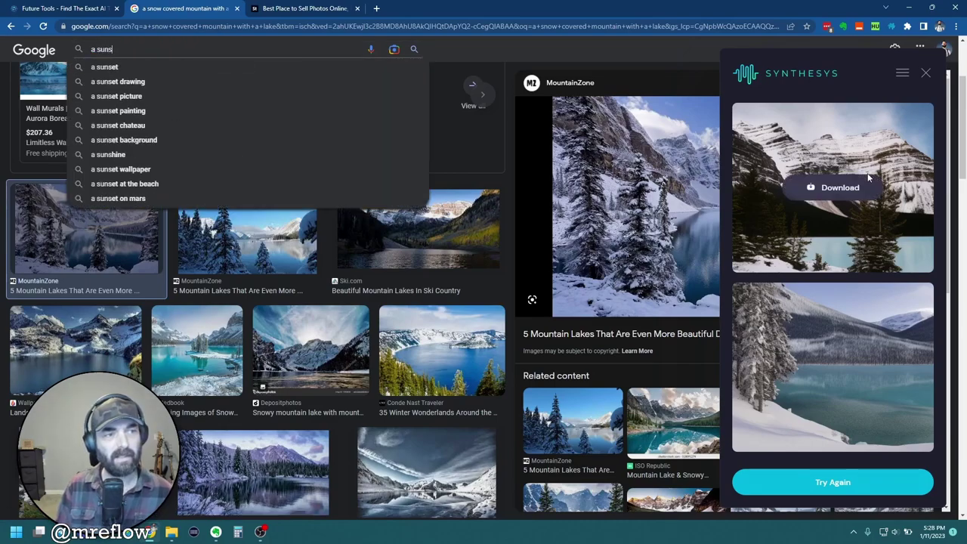
{"action": "type", "text": "et at the beach"}
{"action": "key", "text": "Return"}
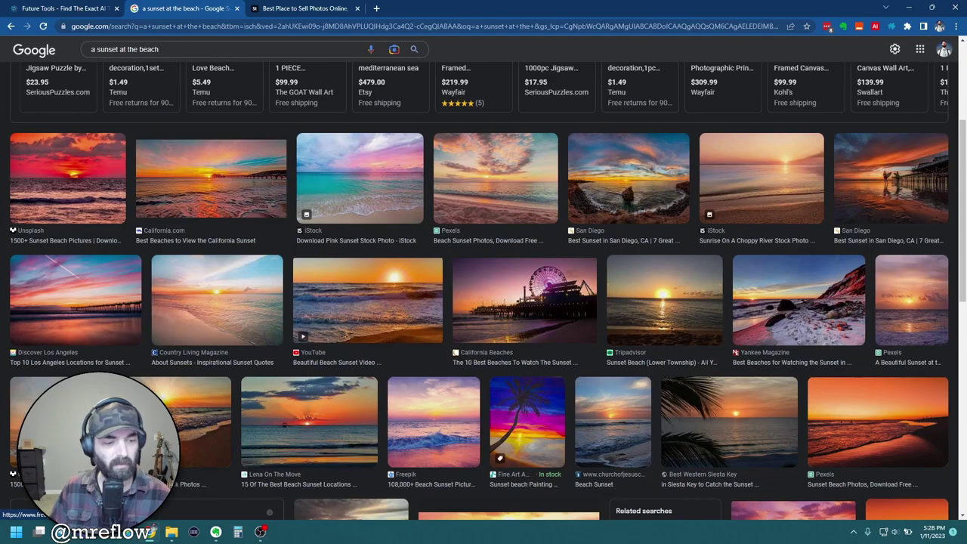
{"action": "left_click", "coordinate": [479, 518]}
{"action": "right_click", "coordinate": [601, 219]}
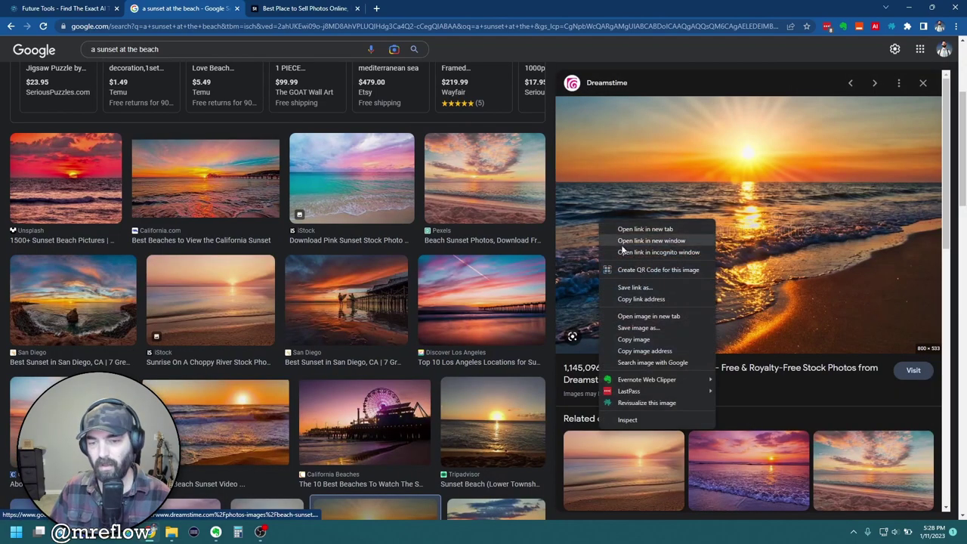
{"action": "left_click", "coordinate": [673, 405]}
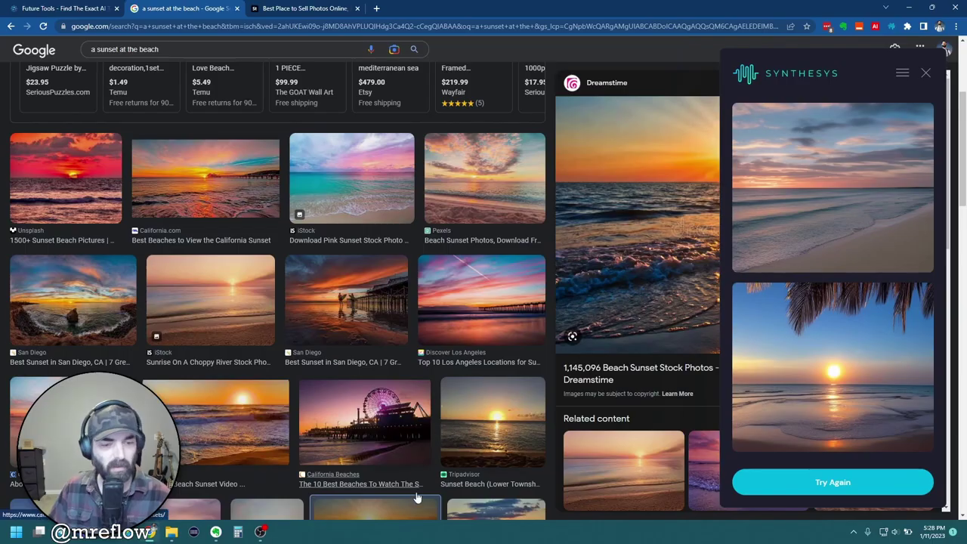
Generate Ferris-wheel look-alikes of the California Beaches pier sunset photo, then close the panel
{"action": "left_click", "coordinate": [81, 514]}
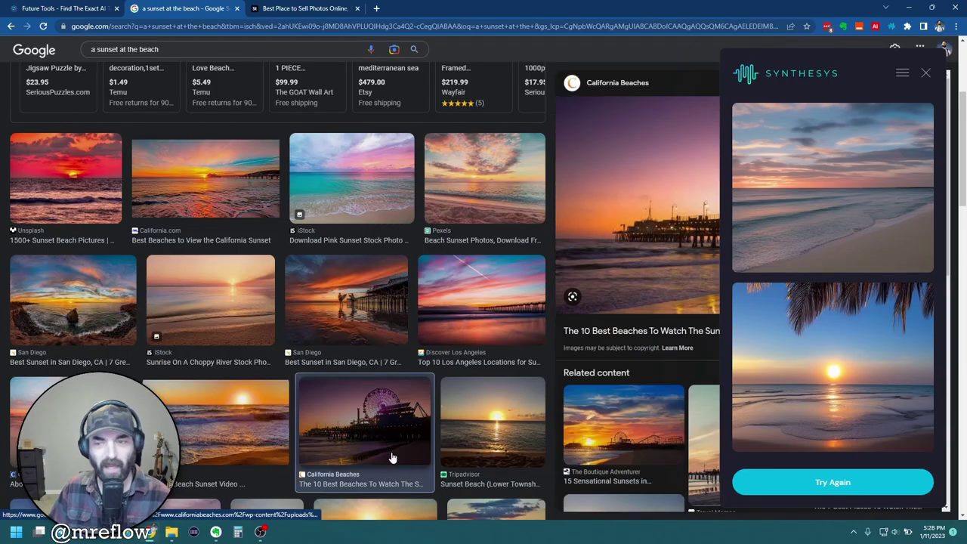
{"action": "left_click", "coordinate": [928, 73]}
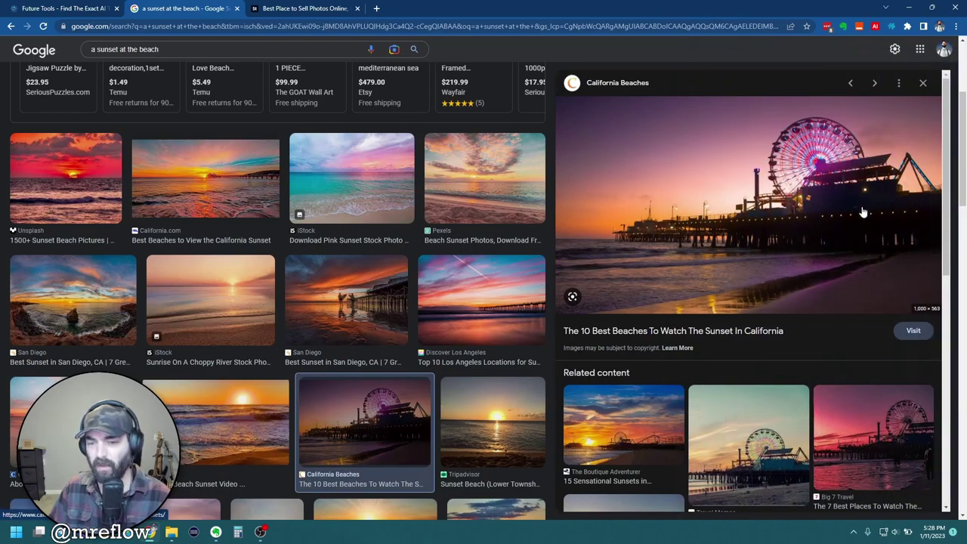
{"action": "right_click", "coordinate": [697, 233]}
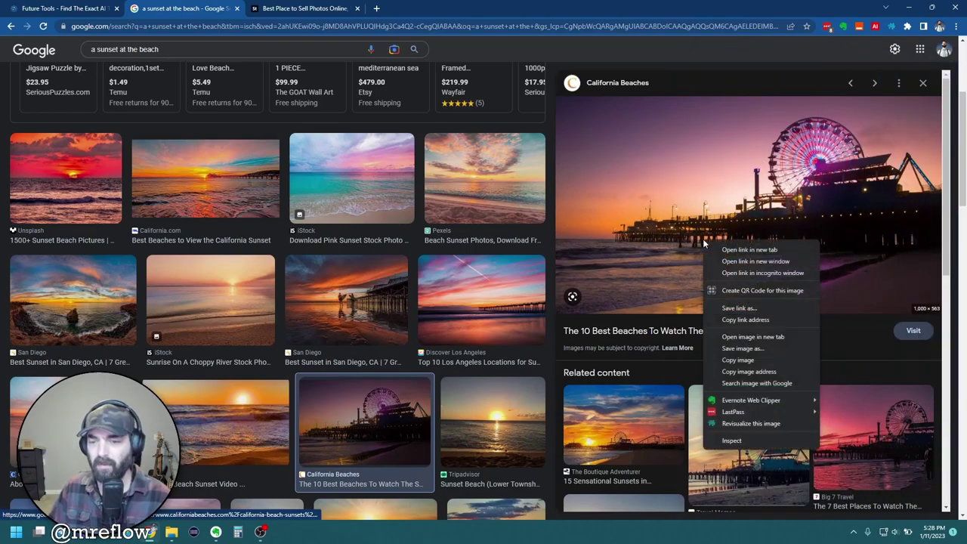
{"action": "left_click", "coordinate": [767, 421]}
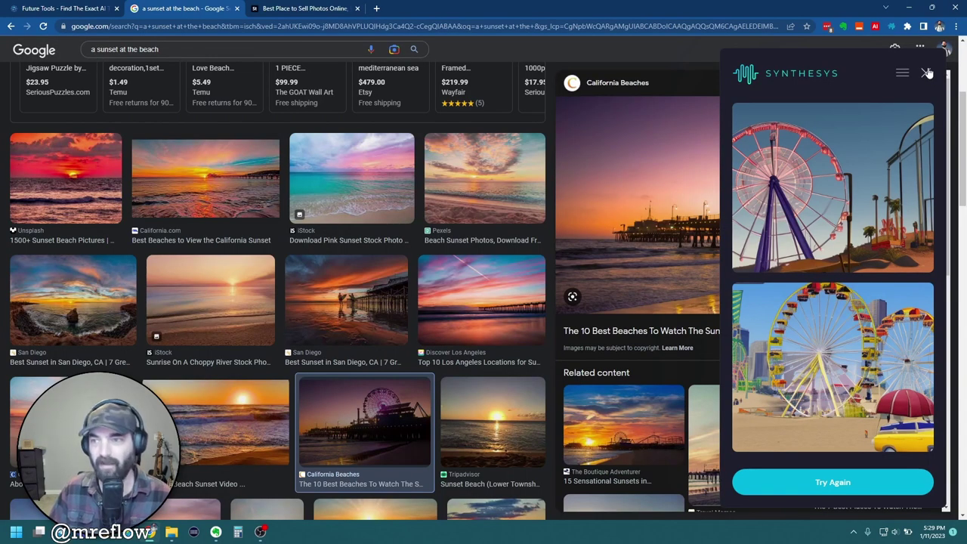
{"action": "left_click", "coordinate": [928, 73]}
{"action": "scroll", "coordinate": [113, 61], "scroll_direction": "up", "scroll_amount": 3}
Search Google Images for 'a guy working out at the gym' and revisualize the Adobe Stock muscular man photo
{"action": "triple_click", "coordinate": [202, 60]}
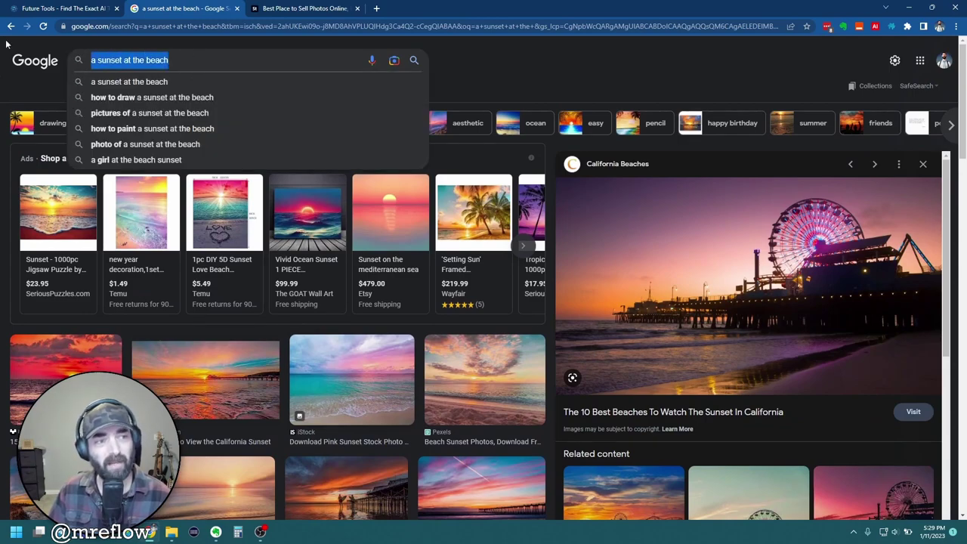
{"action": "type", "text": "a guy working out at the h"}
{"action": "key", "text": "BackSpace"}
{"action": "type", "text": "gym"}
{"action": "key", "text": "Return"}
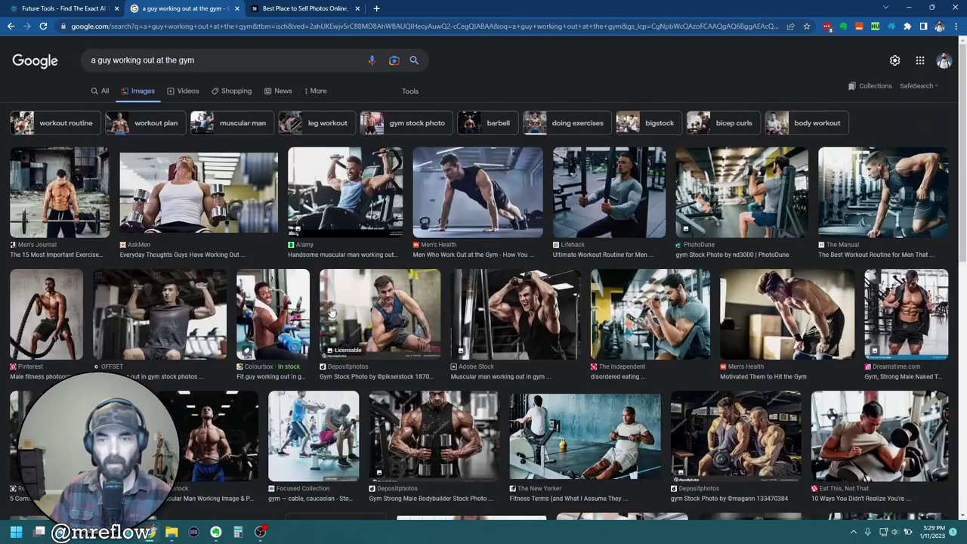
{"action": "left_click", "coordinate": [528, 303]}
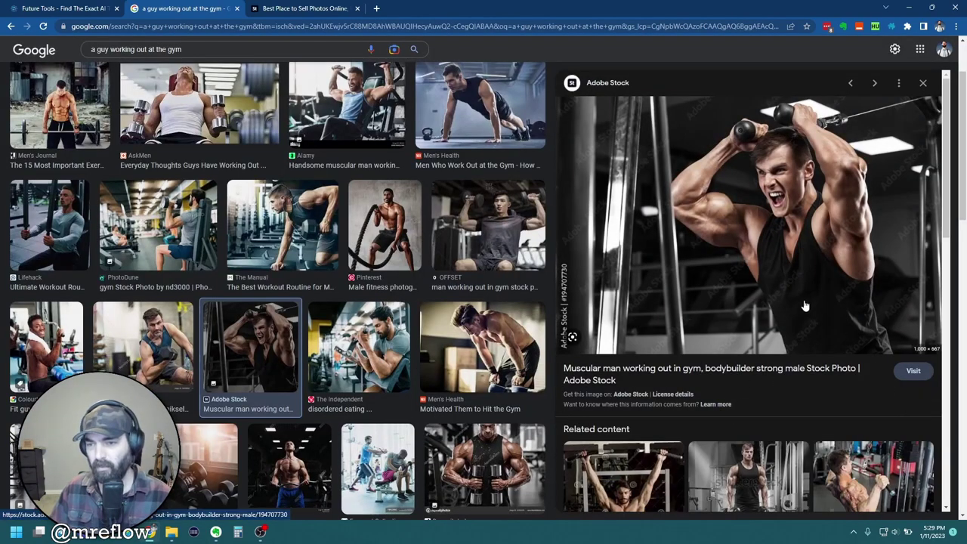
{"action": "right_click", "coordinate": [708, 206]}
{"action": "left_click", "coordinate": [752, 378]}
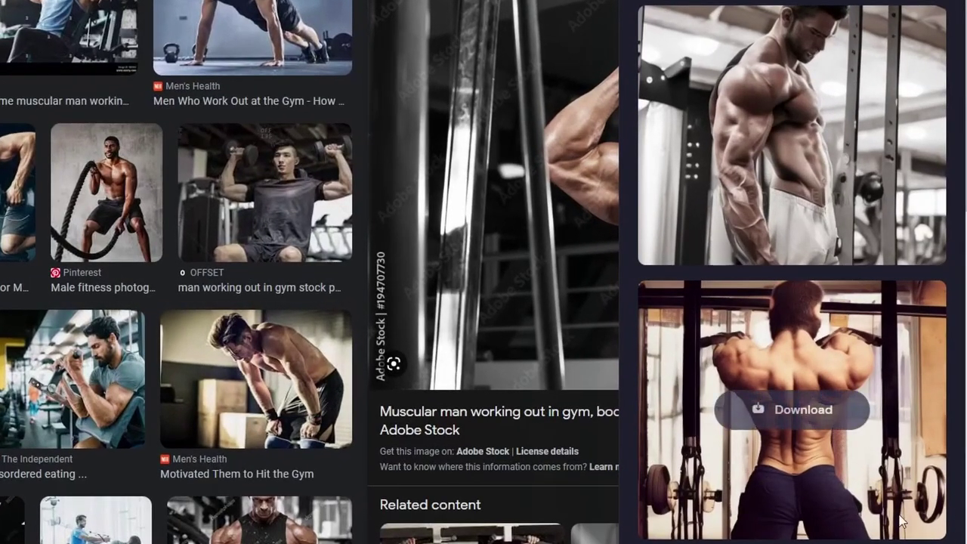
Generate look-alike images of the Pinterest battle-ropes gym photo
{"action": "mouse_move", "coordinate": [721, 151]}
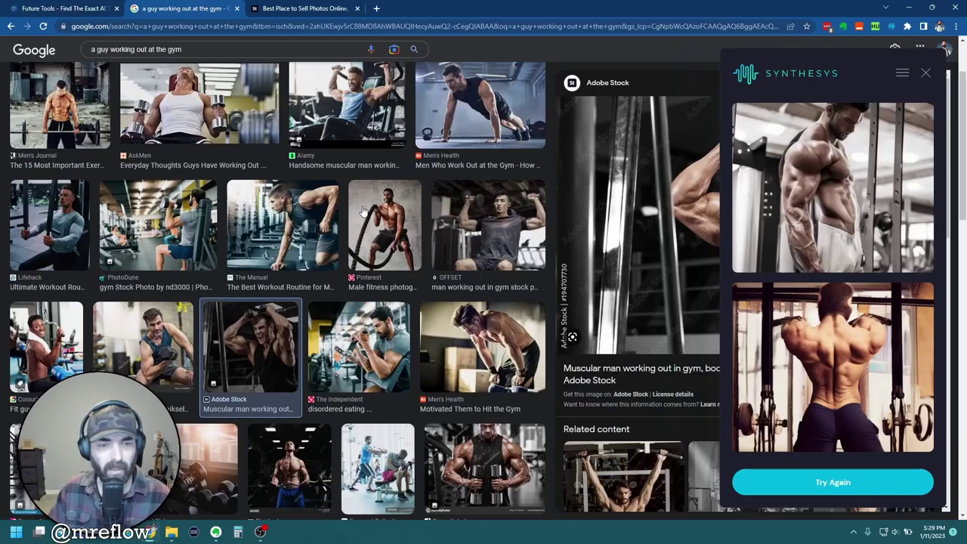
{"action": "left_click", "coordinate": [363, 212]}
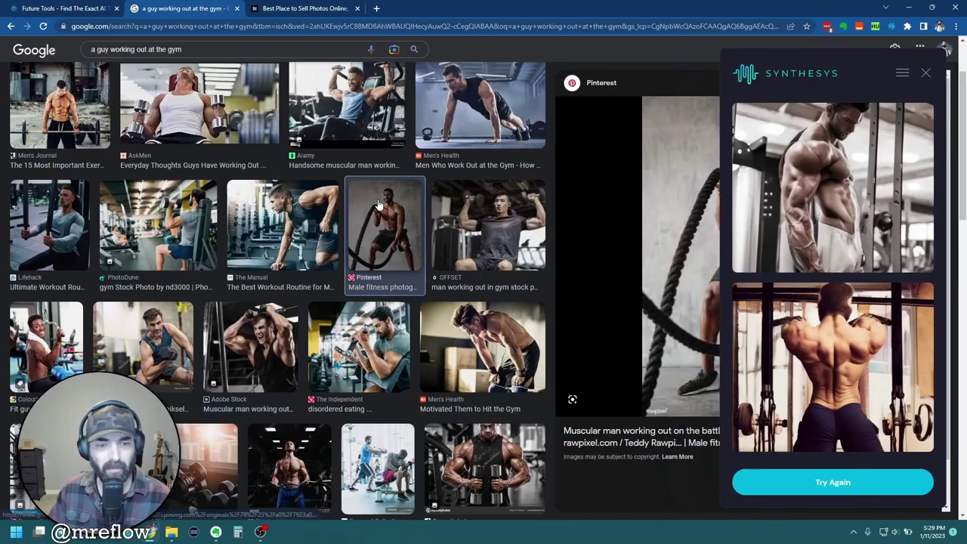
{"action": "left_click", "coordinate": [926, 76]}
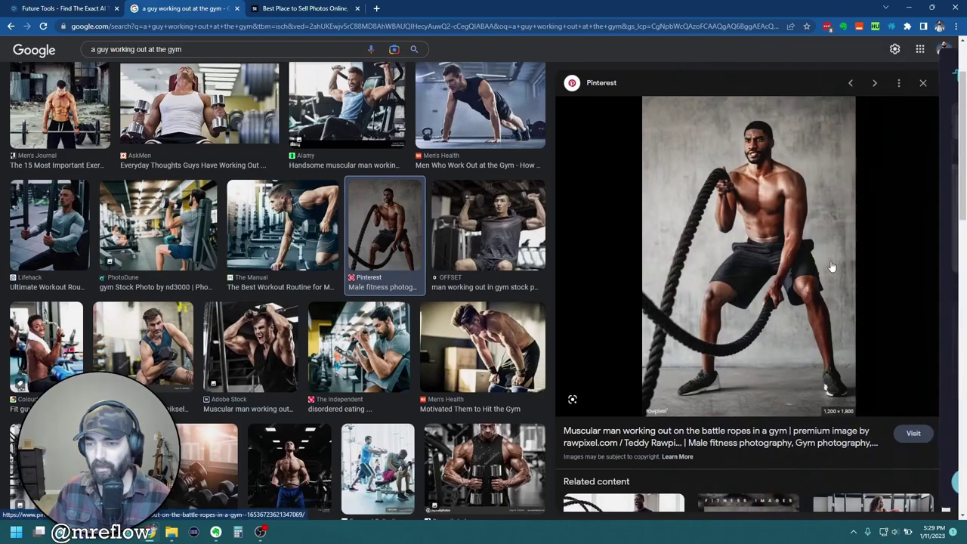
{"action": "right_click", "coordinate": [730, 234]}
{"action": "mouse_move", "coordinate": [808, 401]}
{"action": "left_click", "coordinate": [801, 418]}
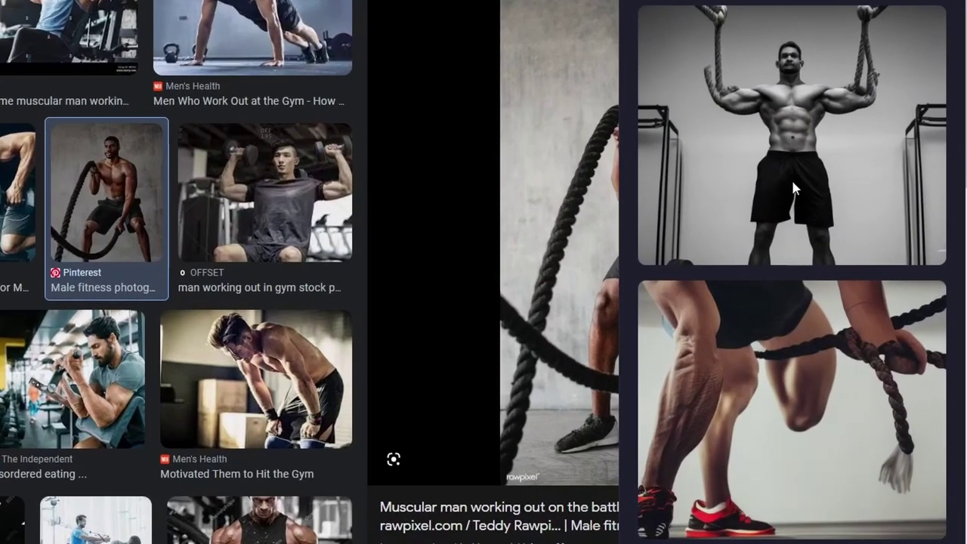
{"action": "mouse_move", "coordinate": [735, 96]}
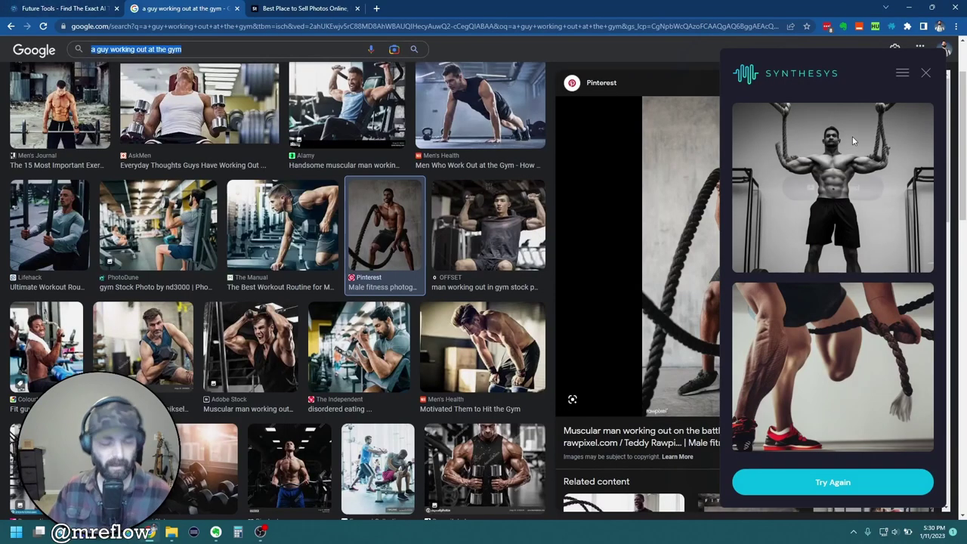
Search for 'a lady going for a jog' and revisualize the Peakpx jogging photo
{"action": "type", "text": "a lady going for a"}
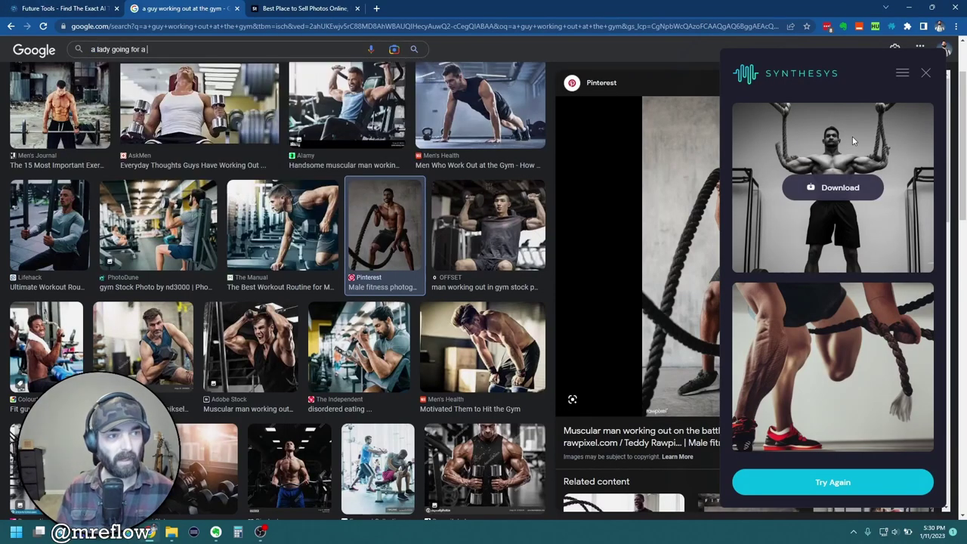
{"action": "type", "text": " jog"}
{"action": "key", "text": "Return"}
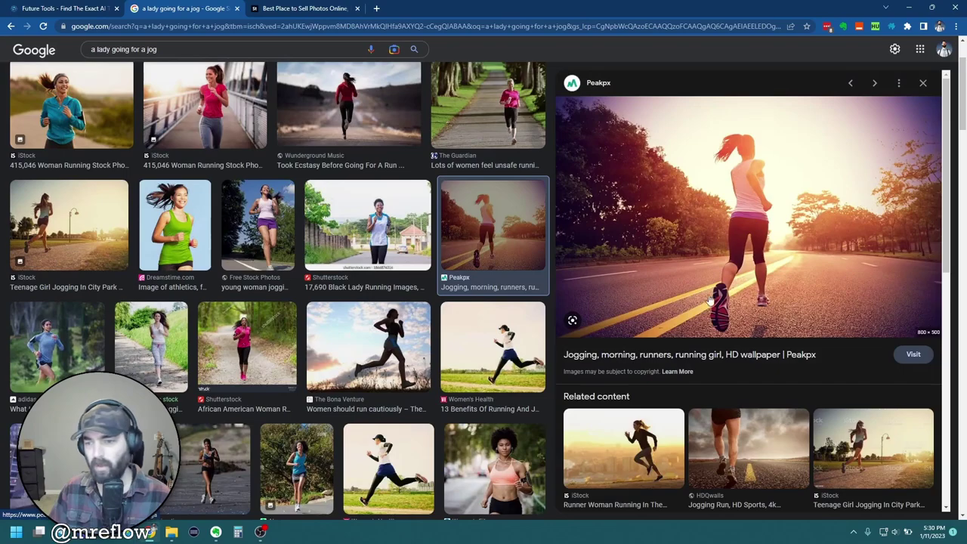
{"action": "right_click", "coordinate": [652, 205]}
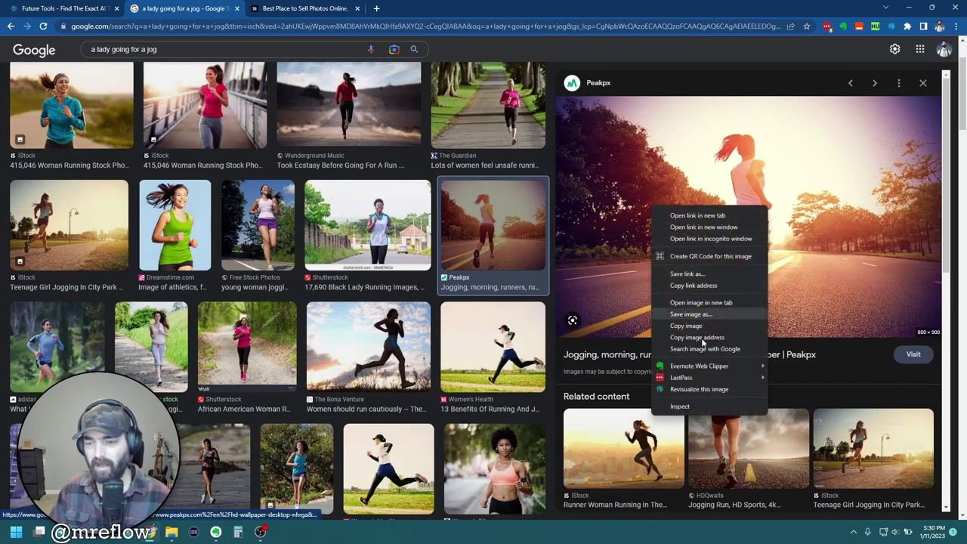
{"action": "left_click", "coordinate": [739, 384]}
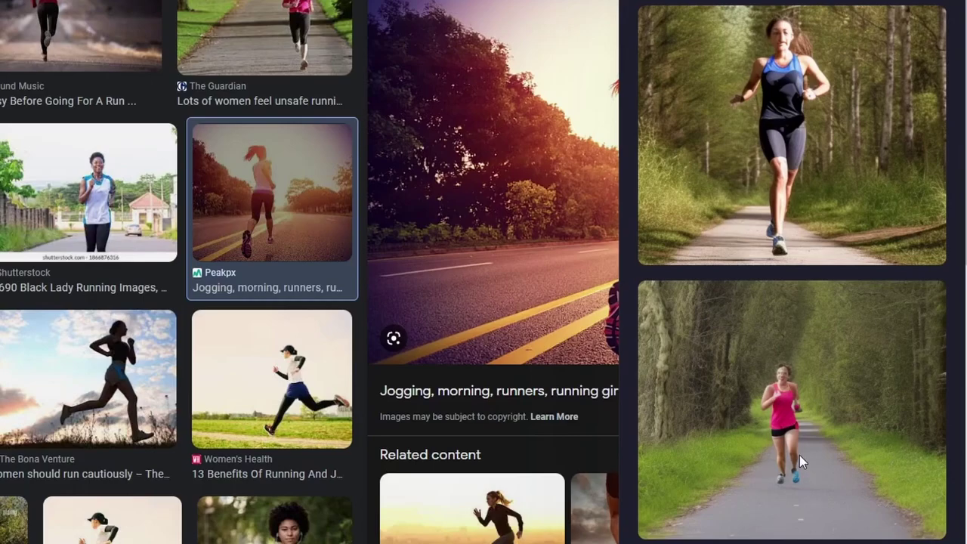
{"action": "mouse_move", "coordinate": [821, 406]}
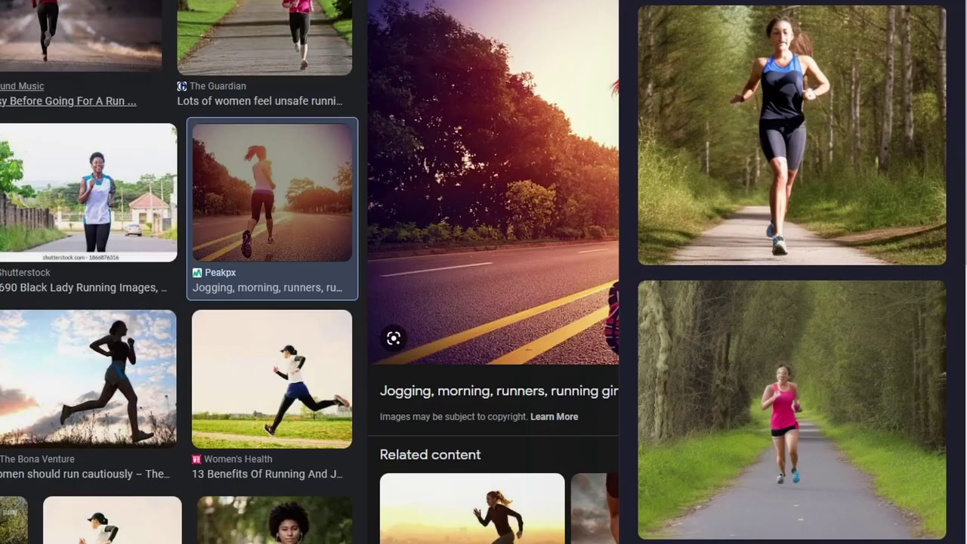
Generate look-alikes of The Bona Venture runner photo
{"action": "left_click", "coordinate": [81, 381]}
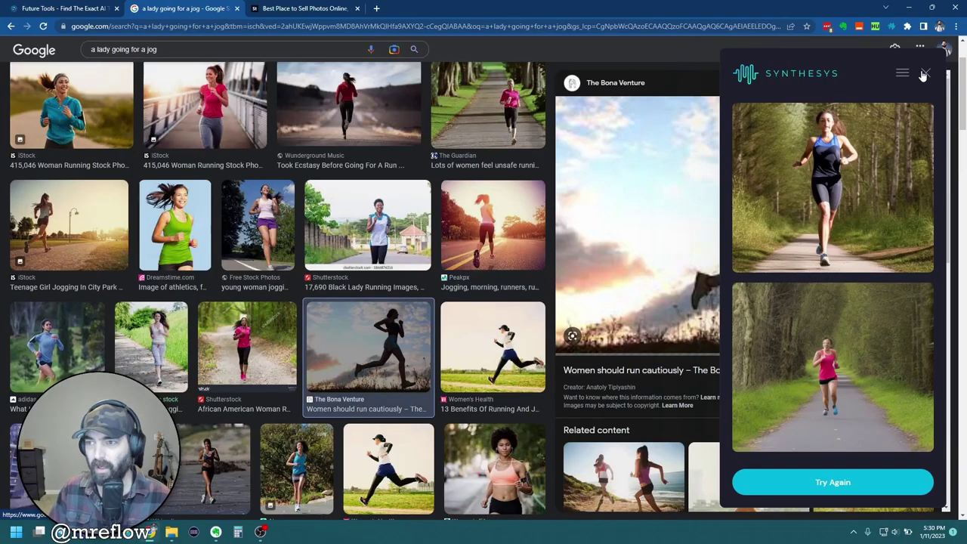
{"action": "left_click", "coordinate": [924, 75]}
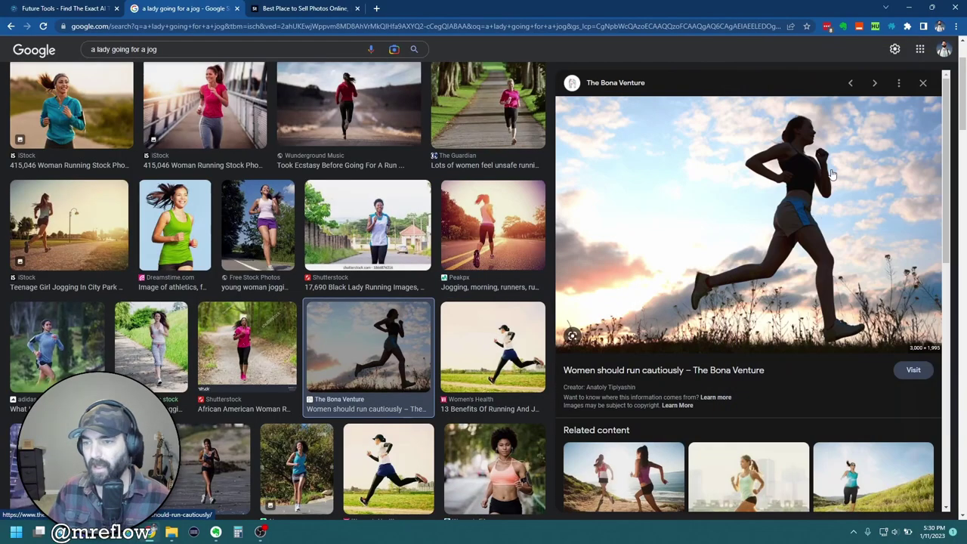
{"action": "right_click", "coordinate": [639, 159]}
{"action": "left_click", "coordinate": [744, 352]}
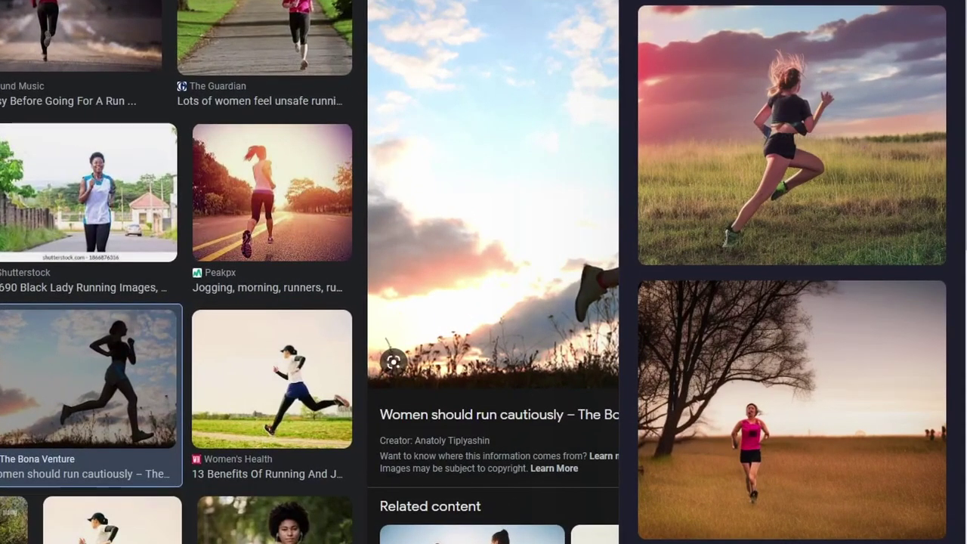
{"action": "mouse_move", "coordinate": [929, 488]}
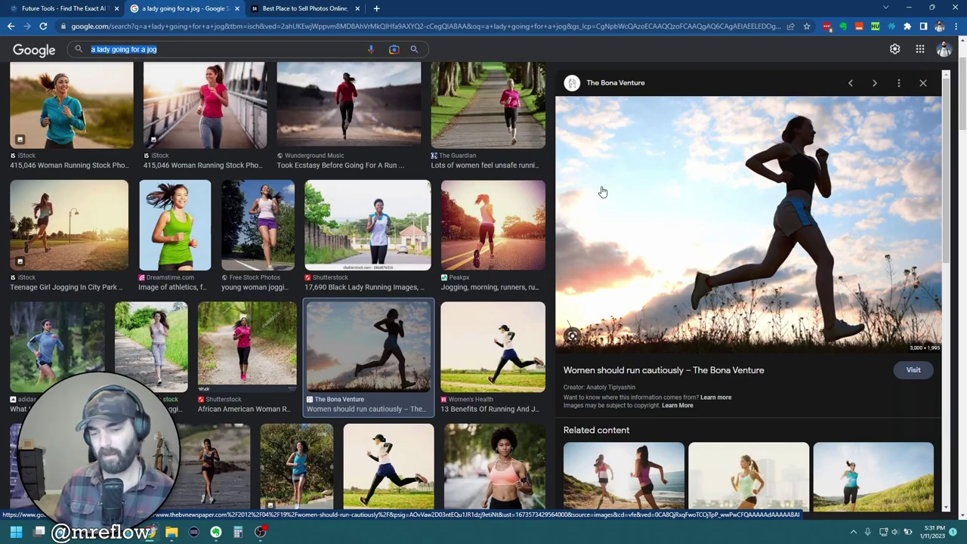
Search for 'a bowl of fruit' and revisualize The Guardian fruit bowl photo
{"action": "type", "text": "a bowl of fruit"}
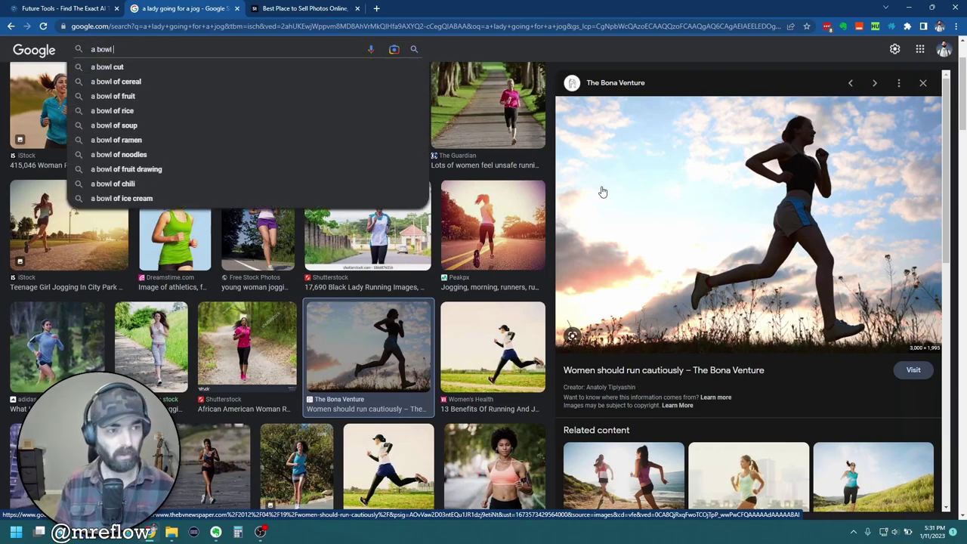
{"action": "key", "text": "Return"}
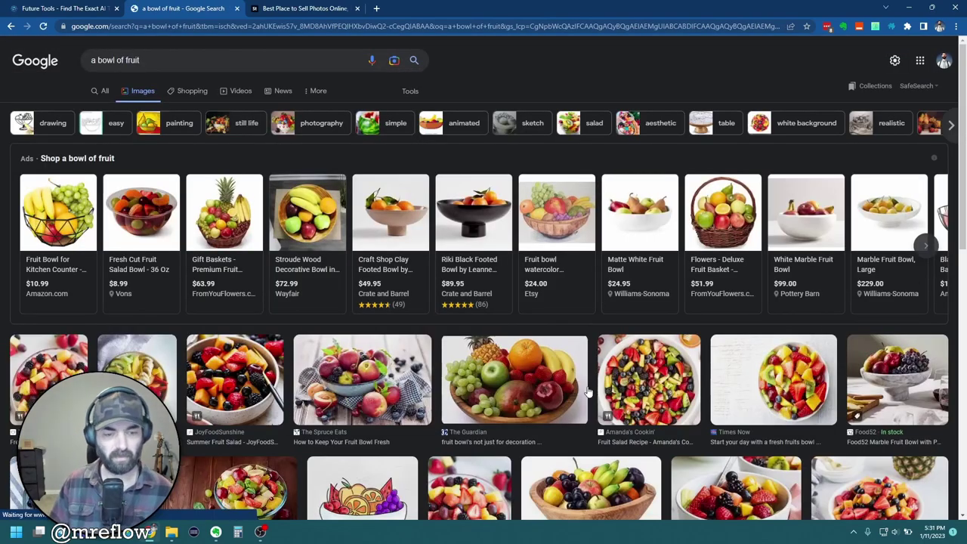
{"action": "left_click", "coordinate": [605, 391]}
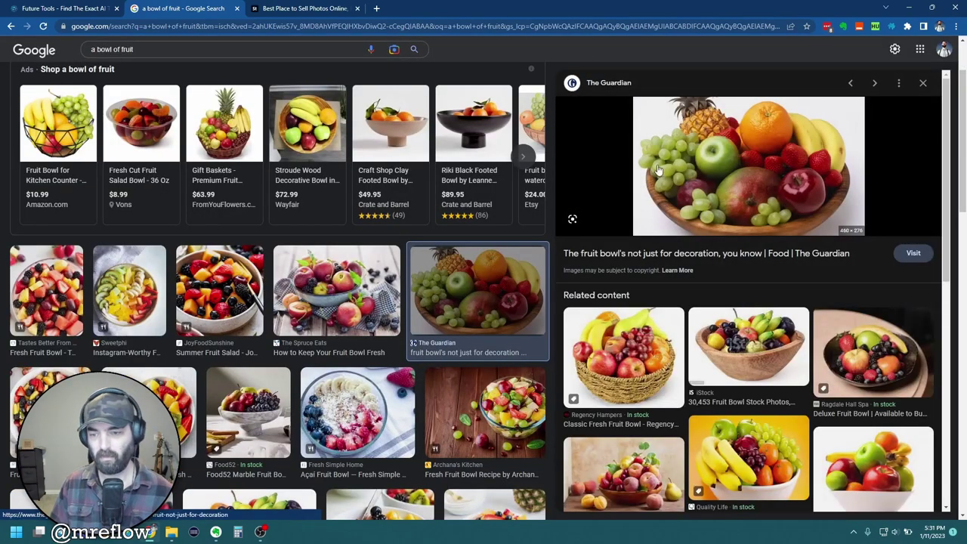
{"action": "right_click", "coordinate": [720, 136]}
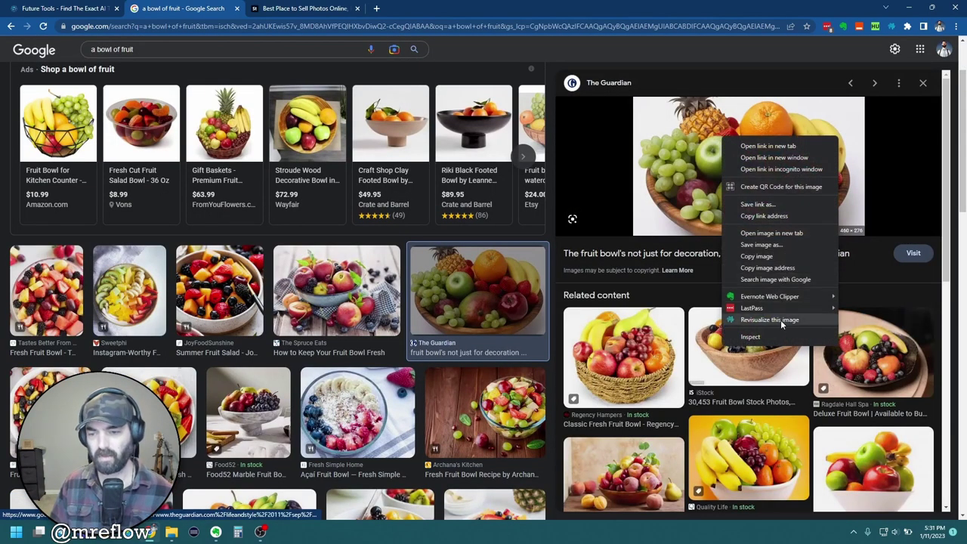
{"action": "left_click", "coordinate": [779, 320]}
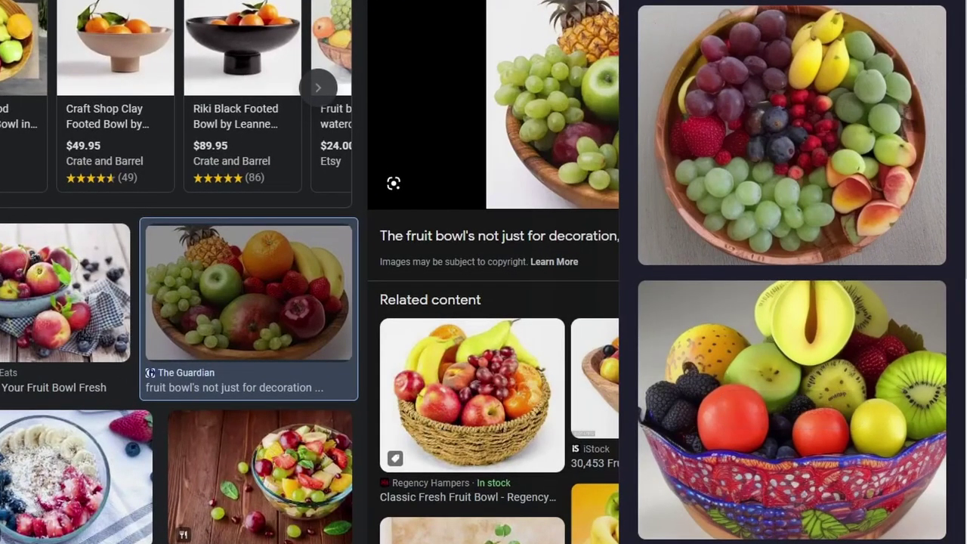
{"action": "mouse_move", "coordinate": [813, 280]}
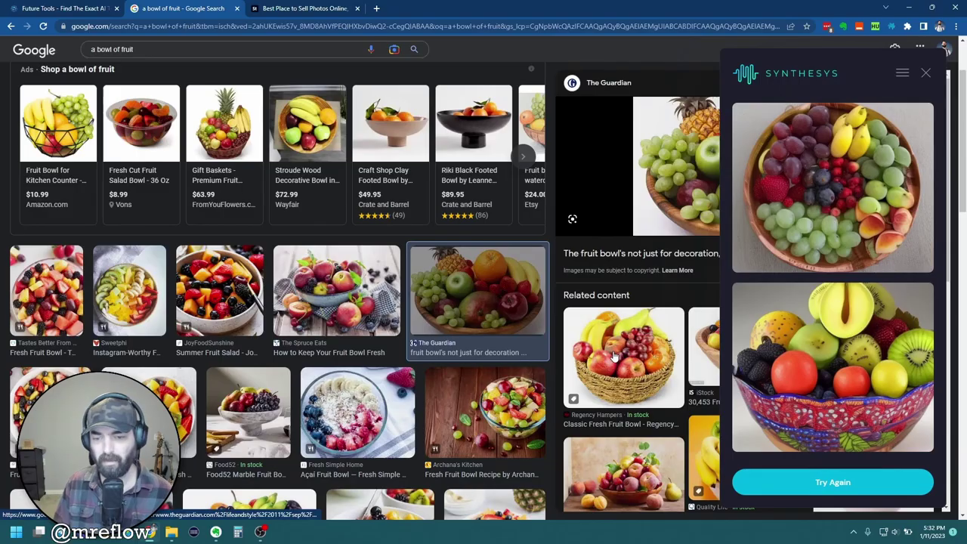
Generate look-alikes of the Regency Hampers Classic Fresh Fruit Bowl photo
{"action": "left_click", "coordinate": [463, 398]}
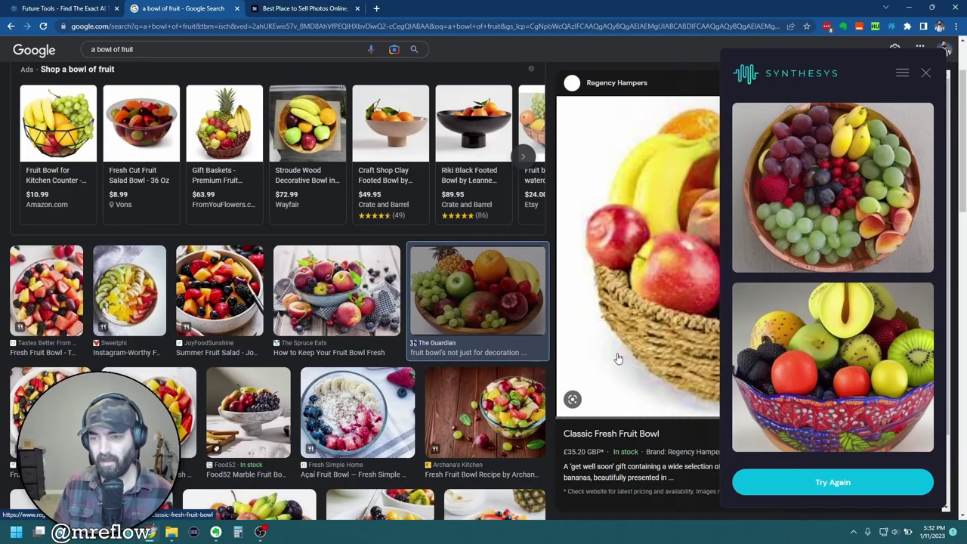
{"action": "left_click", "coordinate": [926, 73]}
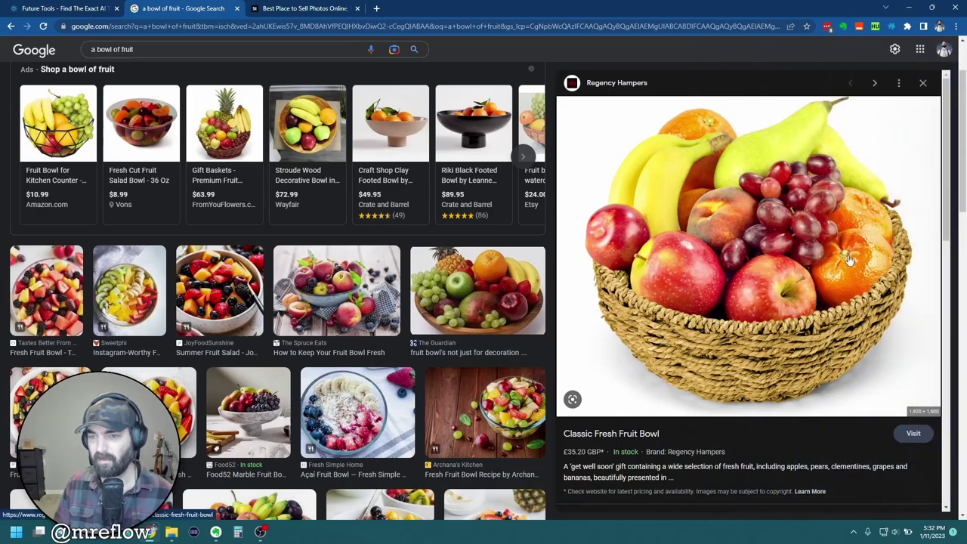
{"action": "right_click", "coordinate": [679, 220]}
{"action": "left_click", "coordinate": [728, 402]}
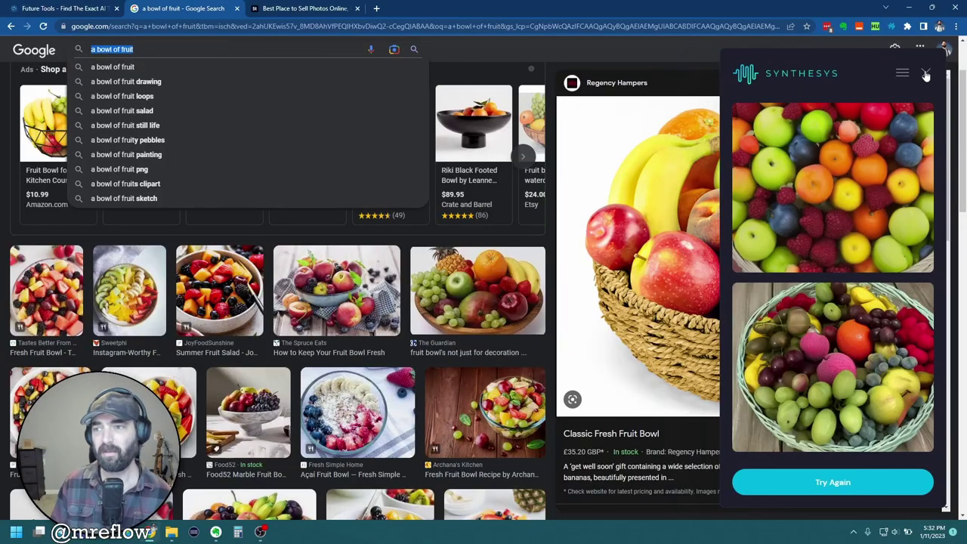
Search Google Images for 'The Joker' and revisualize the GQ Joker photo into two variations
{"action": "left_click", "coordinate": [927, 74]}
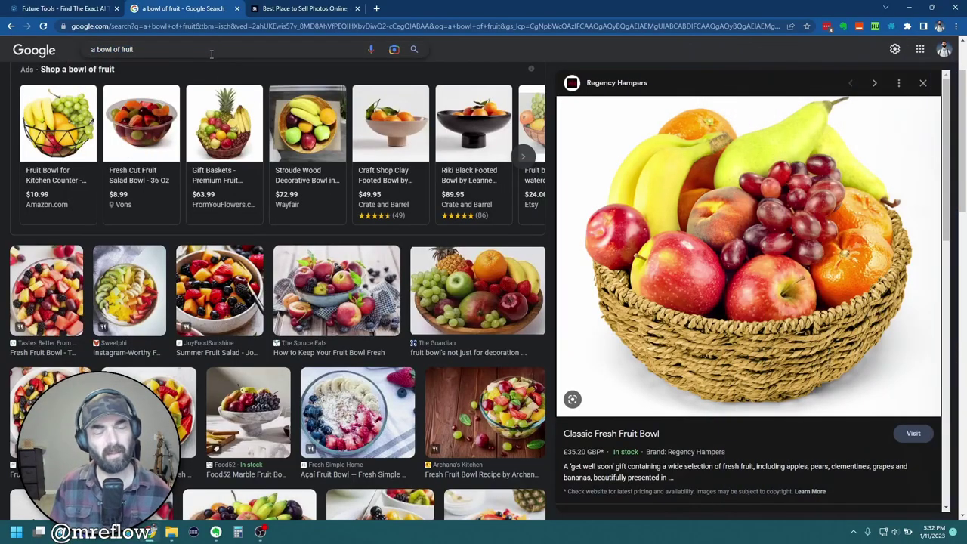
{"action": "double_click", "coordinate": [212, 52]}
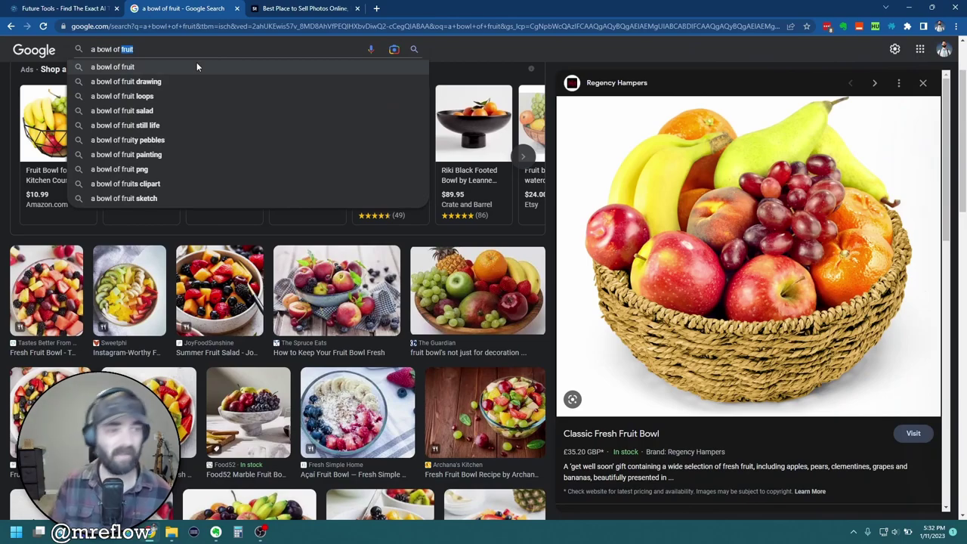
{"action": "triple_click", "coordinate": [178, 46]}
{"action": "type", "text": "The Joker"}
{"action": "key", "text": "Return"}
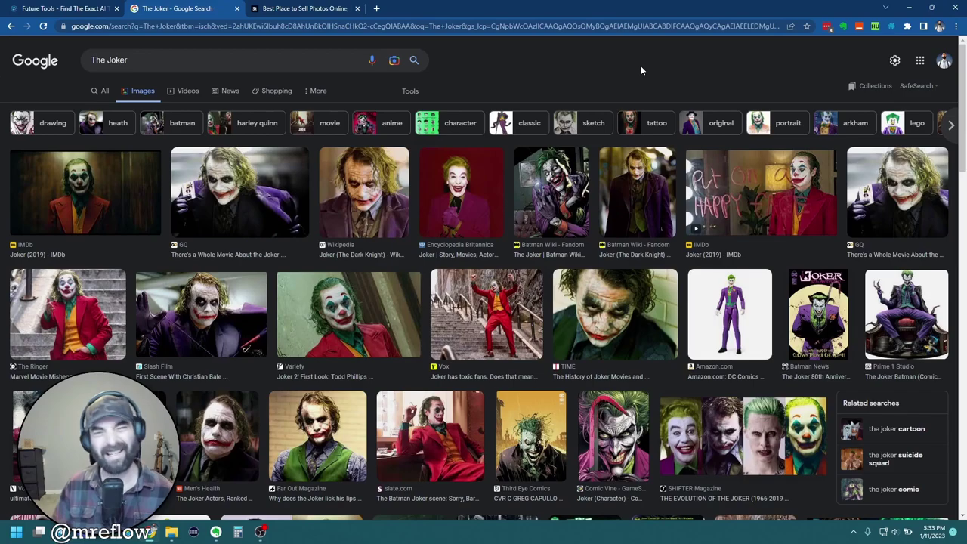
{"action": "left_click", "coordinate": [241, 194]}
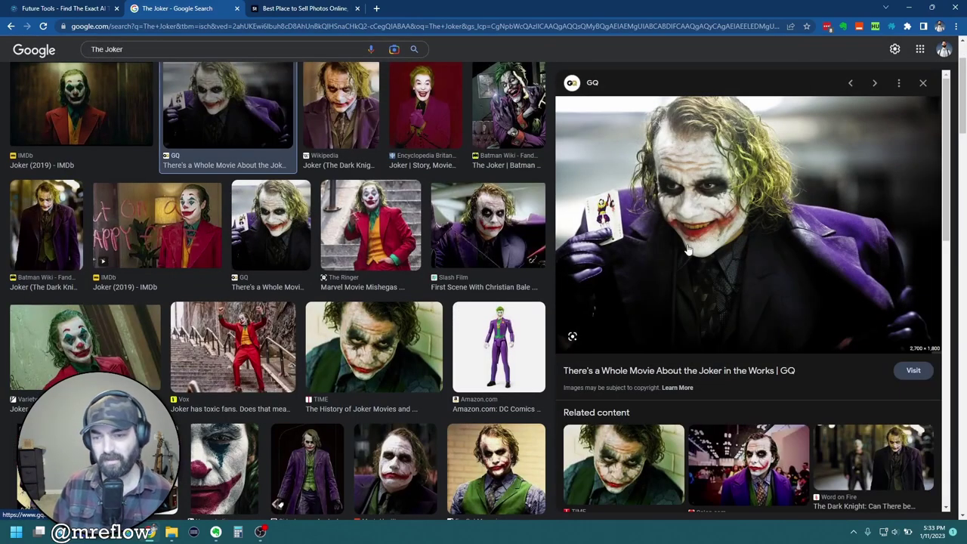
{"action": "right_click", "coordinate": [706, 195]}
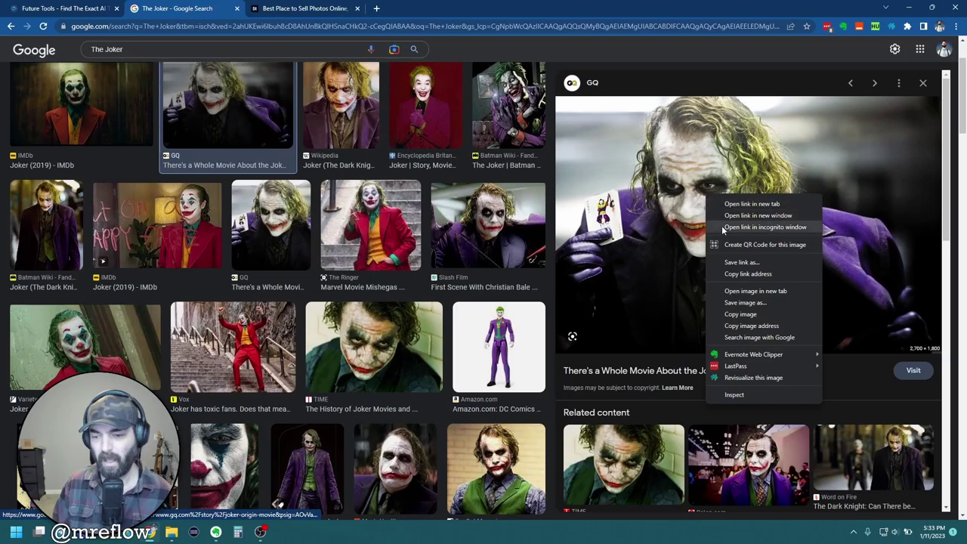
{"action": "left_click", "coordinate": [754, 378]}
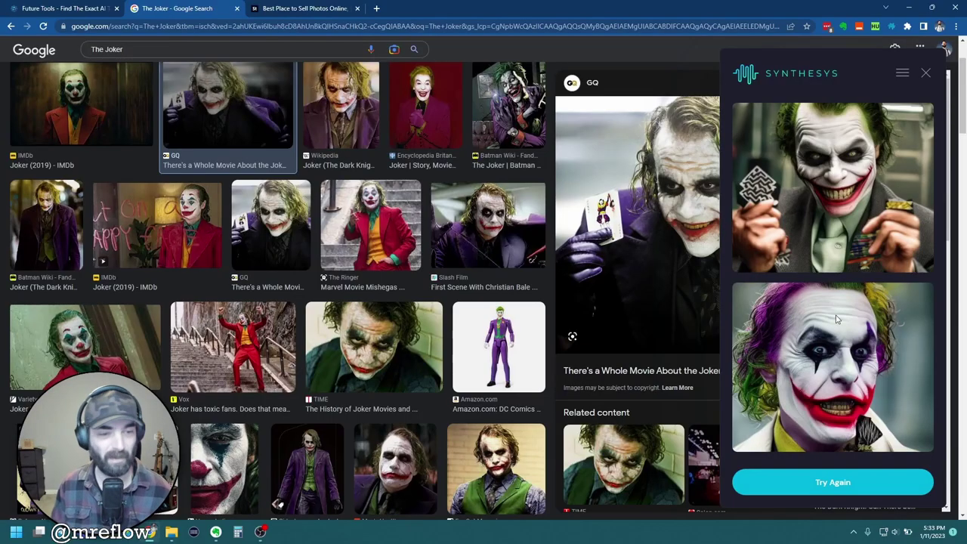
Revisualize the CBR animated Joker from a 'The Joker cartoon' search, then close the Synthesys X panel
{"action": "left_click", "coordinate": [209, 49]}
{"action": "left_click", "coordinate": [210, 49]}
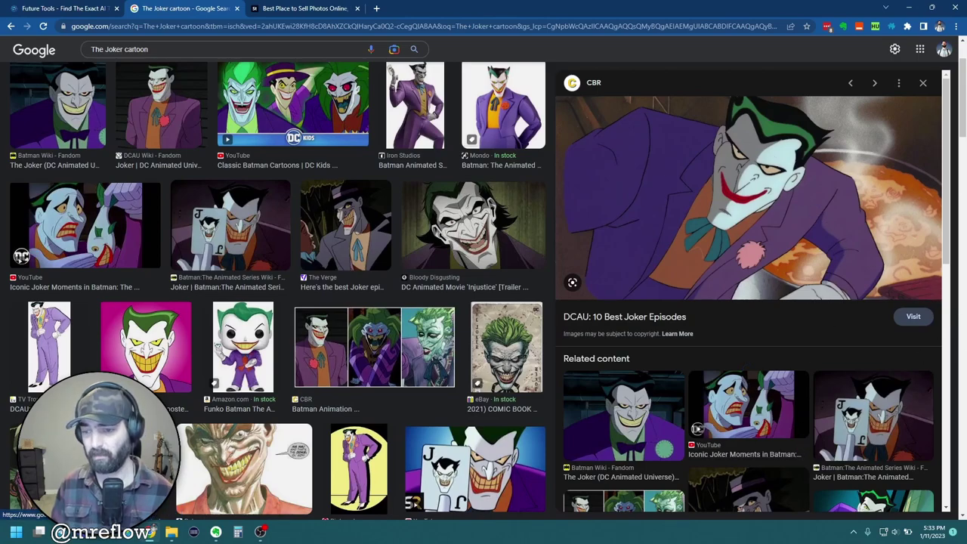
{"action": "right_click", "coordinate": [691, 161]}
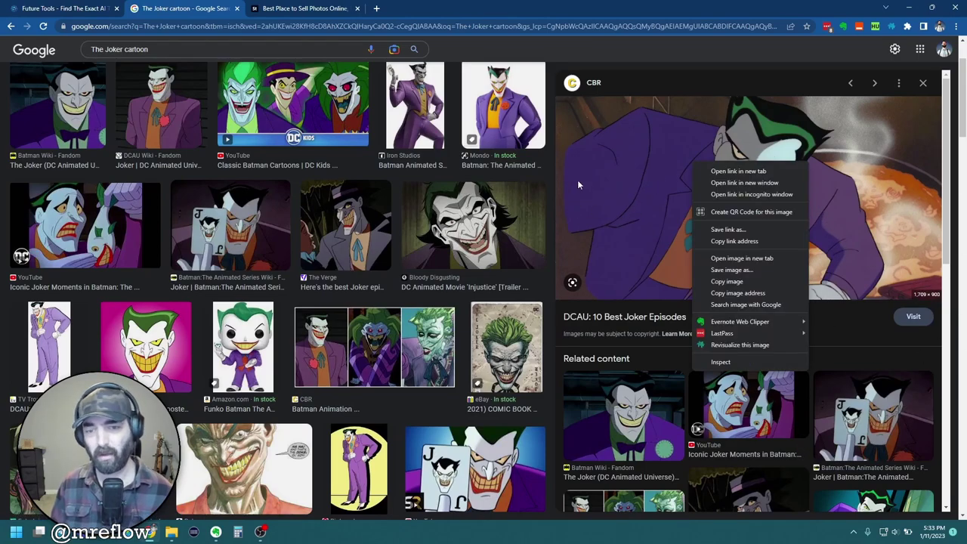
{"action": "left_click", "coordinate": [740, 345]}
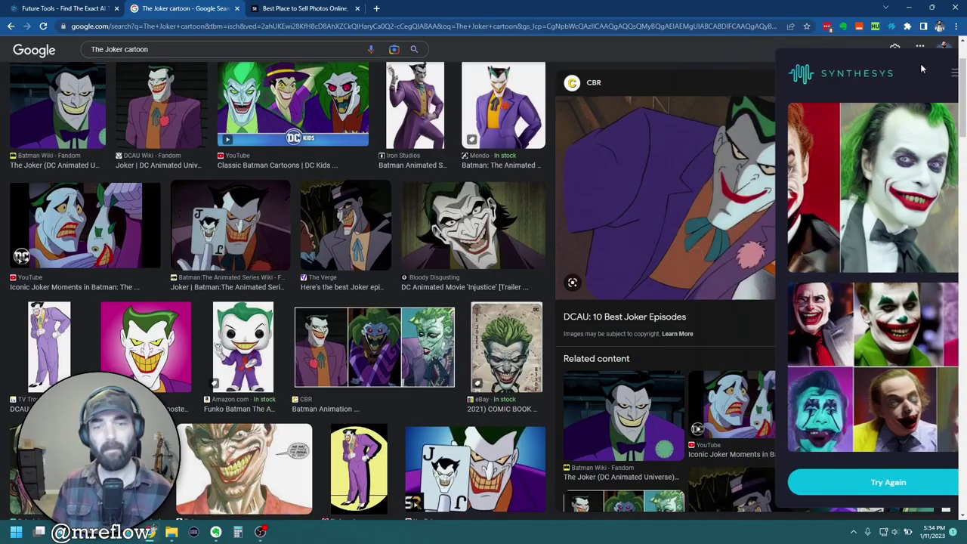
{"action": "left_click", "coordinate": [893, 27]}
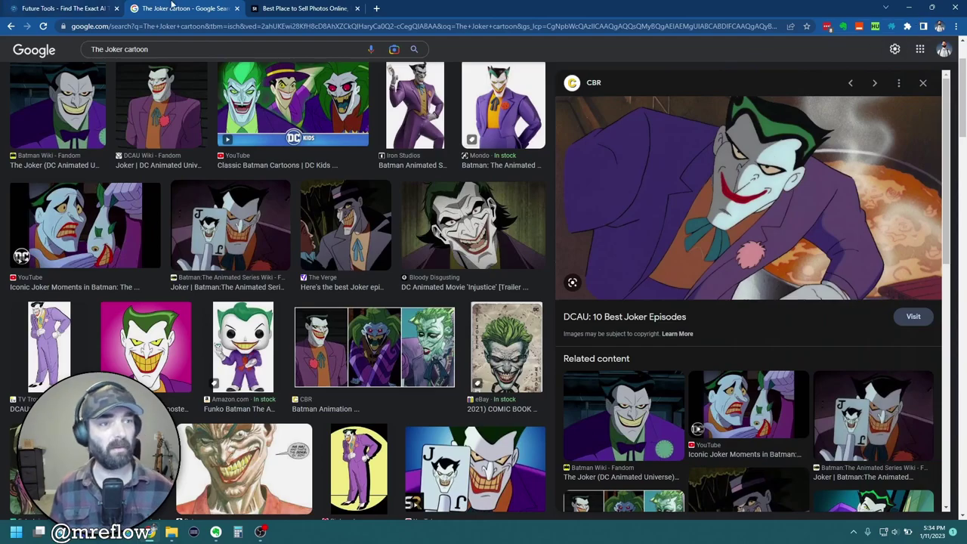
Close the Joker tab and scroll Adobe Stock Insights' Recent top sellers down to the tippapatt and Rido rows
{"action": "left_click", "coordinate": [237, 8]}
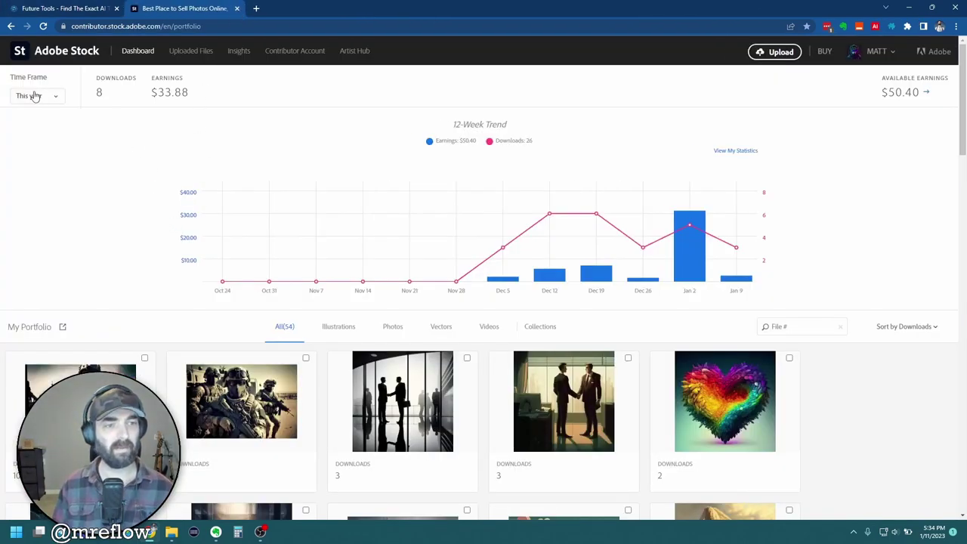
{"action": "left_click", "coordinate": [240, 53]}
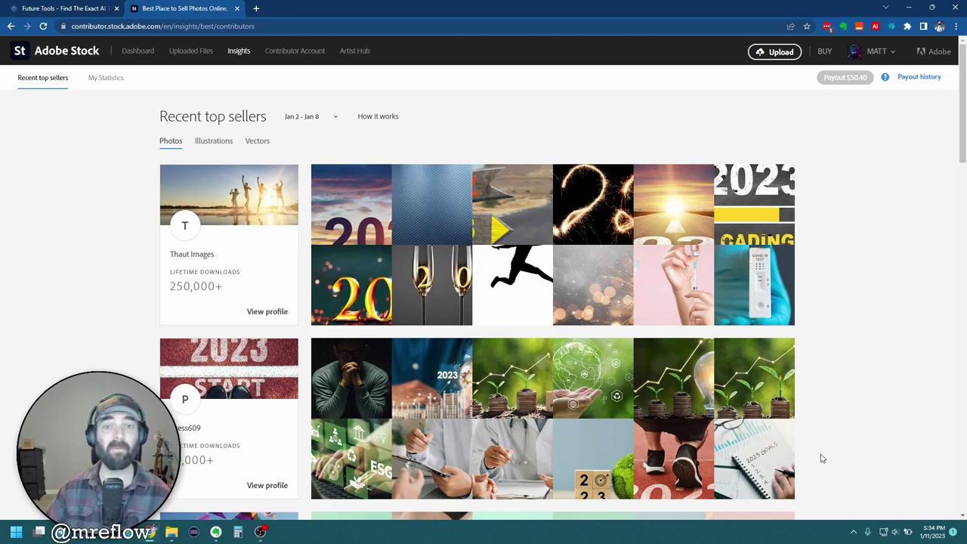
{"action": "scroll", "coordinate": [869, 175], "scroll_direction": "down", "scroll_amount": 6}
{"action": "scroll", "coordinate": [869, 167], "scroll_direction": "down", "scroll_amount": 7}
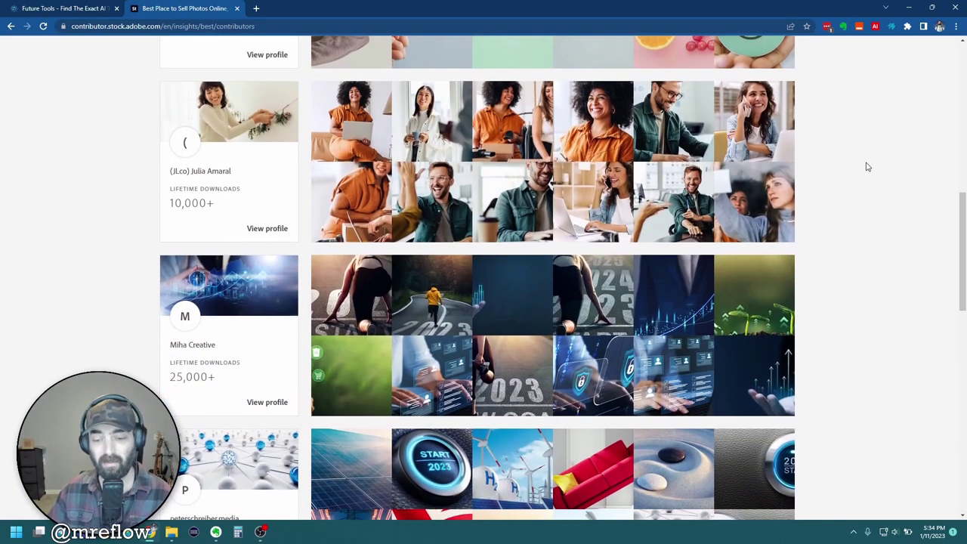
{"action": "scroll", "coordinate": [870, 164], "scroll_direction": "down", "scroll_amount": 5}
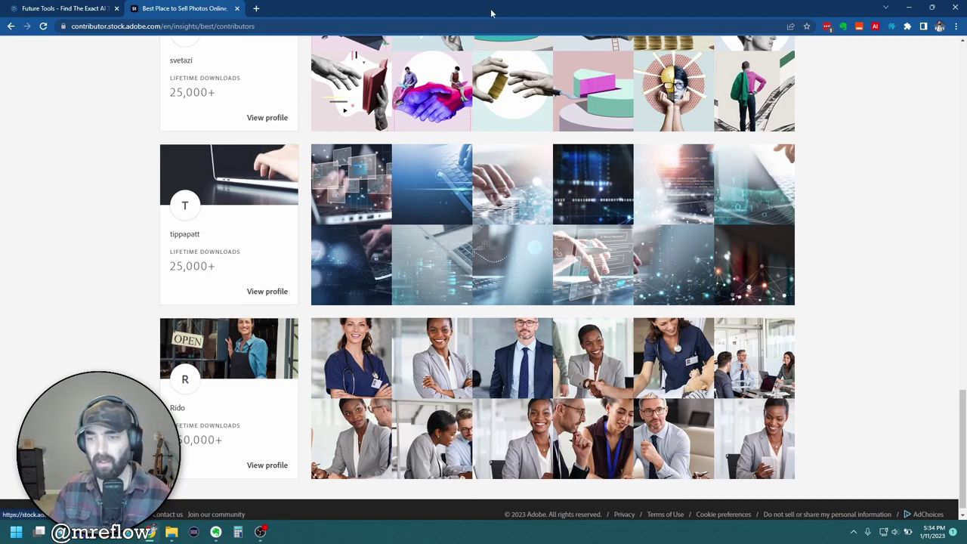
Revisualize tippapatt's 'Internet network technology' Adobe Stock photo into two phone-in-hand variations
{"action": "left_click", "coordinate": [730, 257]}
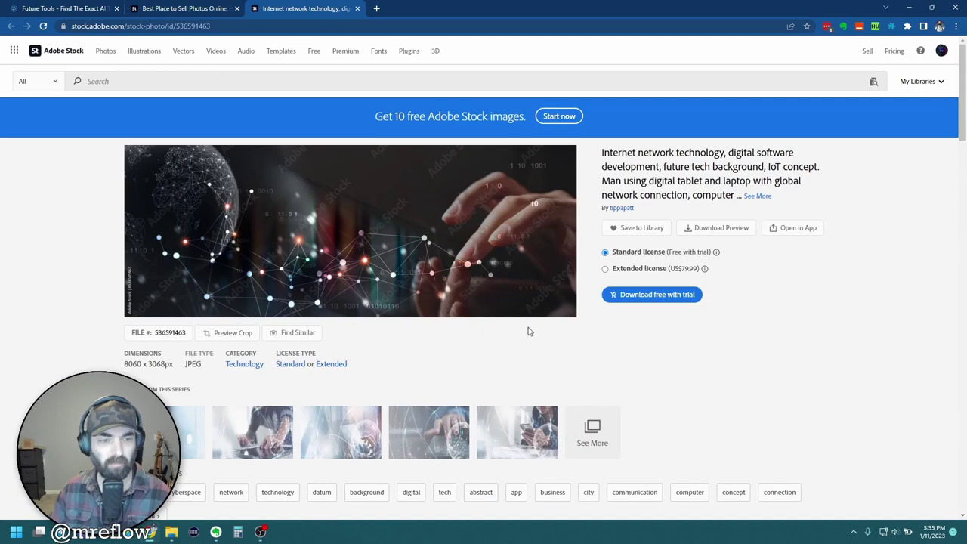
{"action": "right_click", "coordinate": [381, 223]}
{"action": "left_click", "coordinate": [439, 333]}
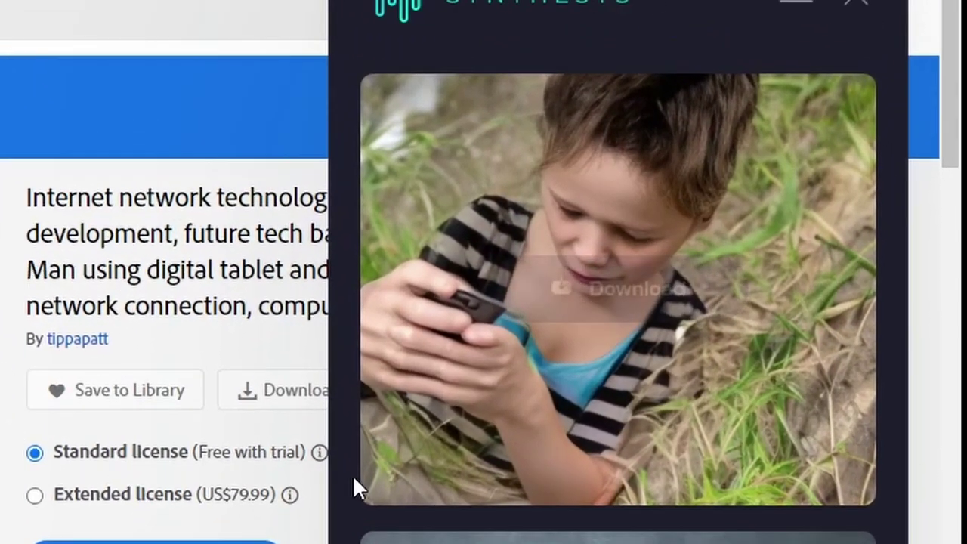
{"action": "mouse_move", "coordinate": [404, 331]}
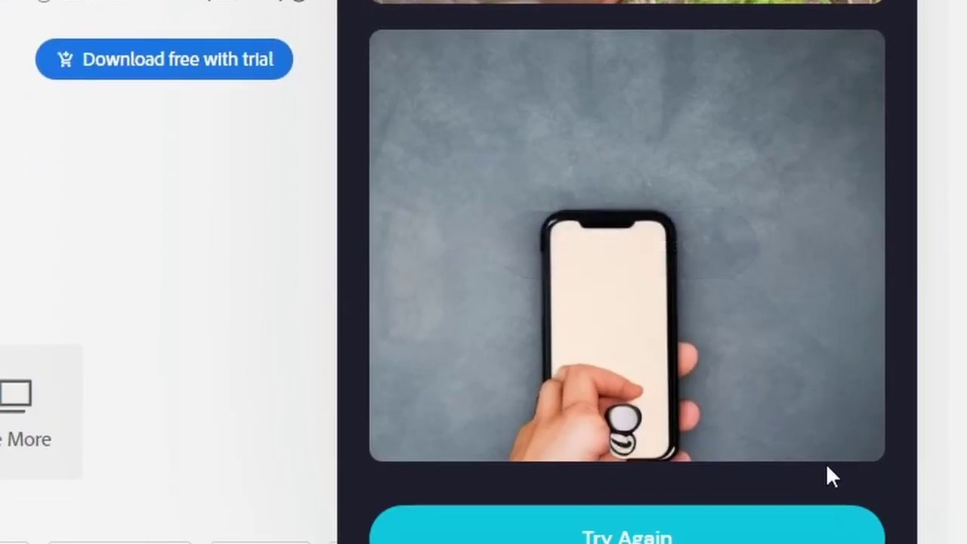
{"action": "mouse_move", "coordinate": [848, 408]}
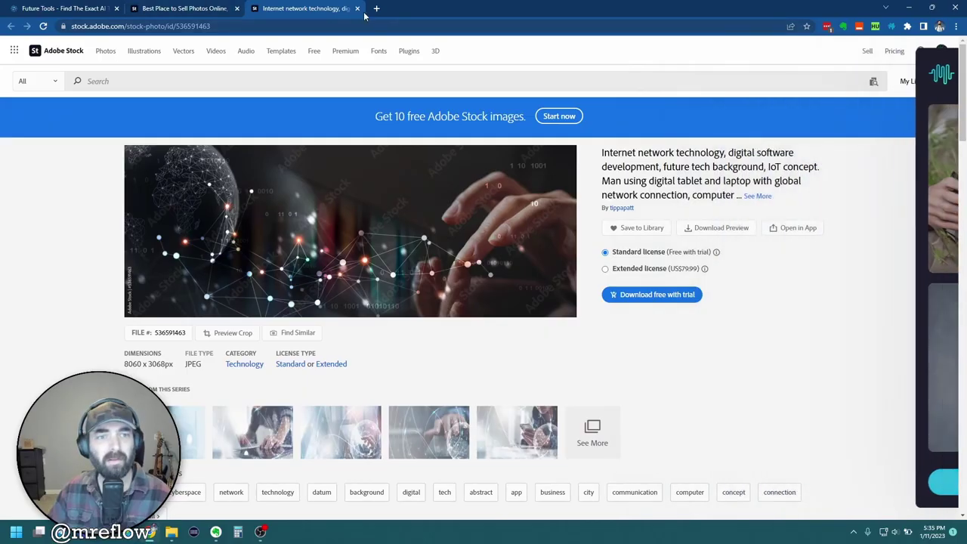
Reopen svetazi's 'Education as a window to new discoveries' collage and generate brain look-alikes
{"action": "key", "text": "ctrl+w"}
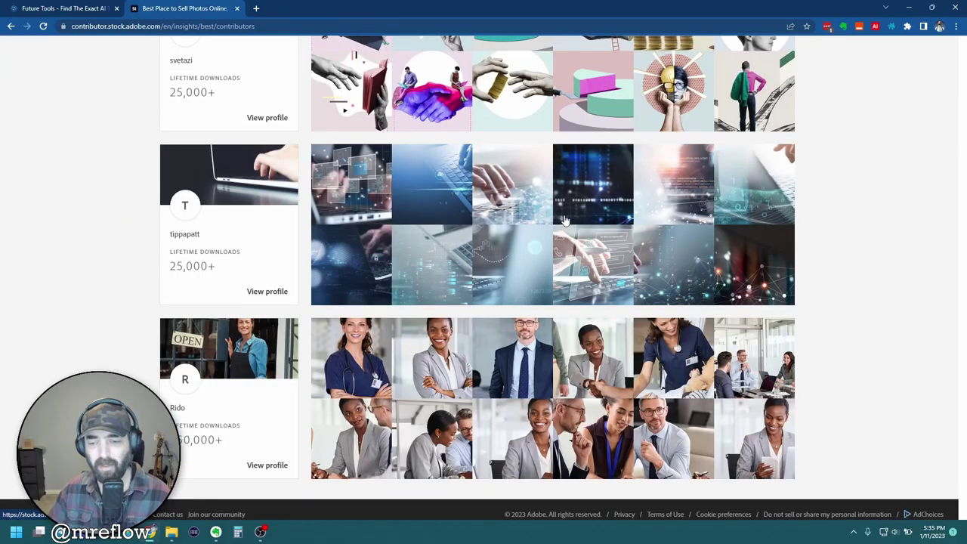
{"action": "key", "text": "ctrl+shift+t"}
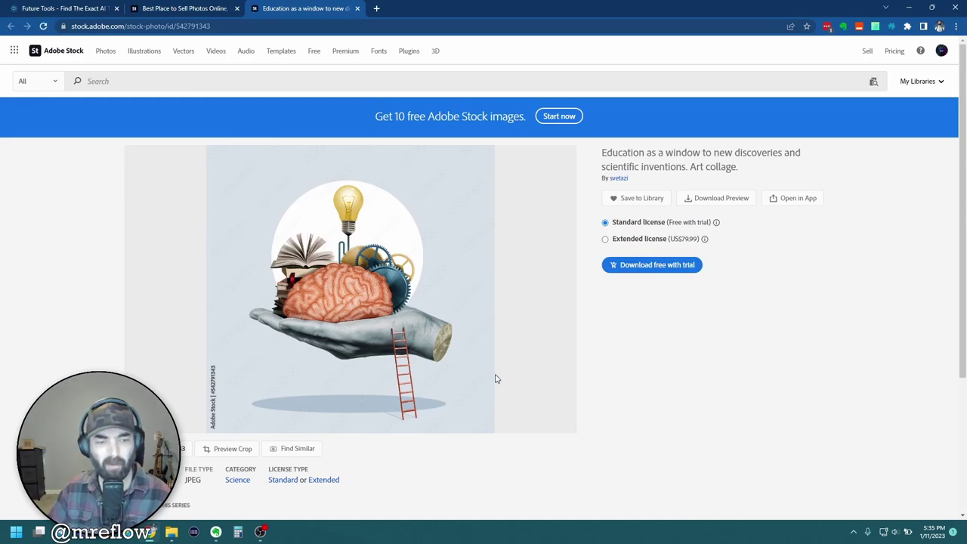
{"action": "right_click", "coordinate": [374, 236]}
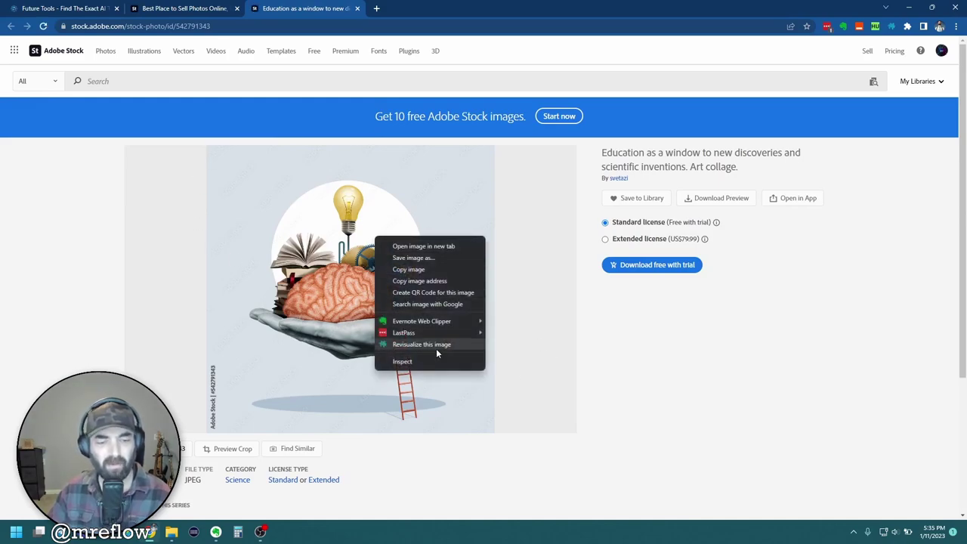
{"action": "left_click", "coordinate": [440, 347]}
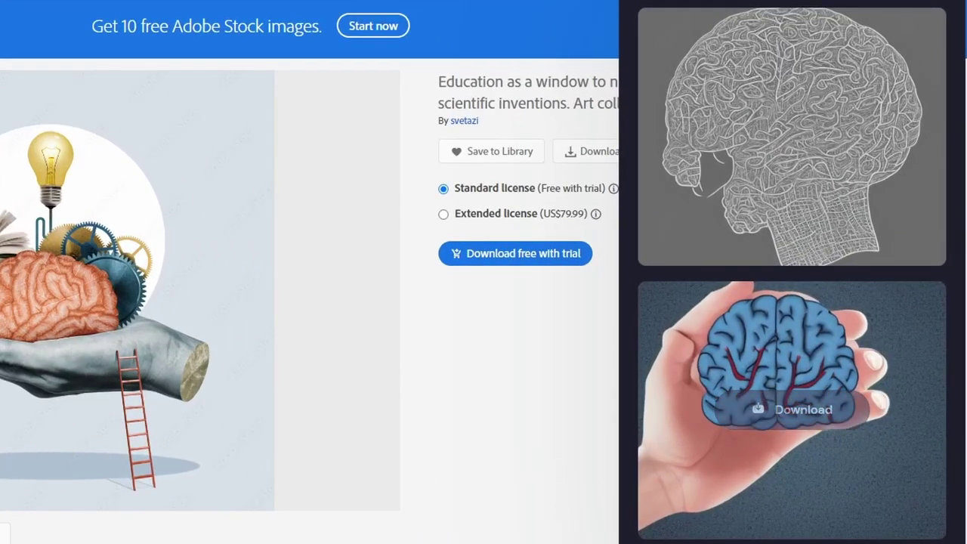
{"action": "mouse_move", "coordinate": [676, 151]}
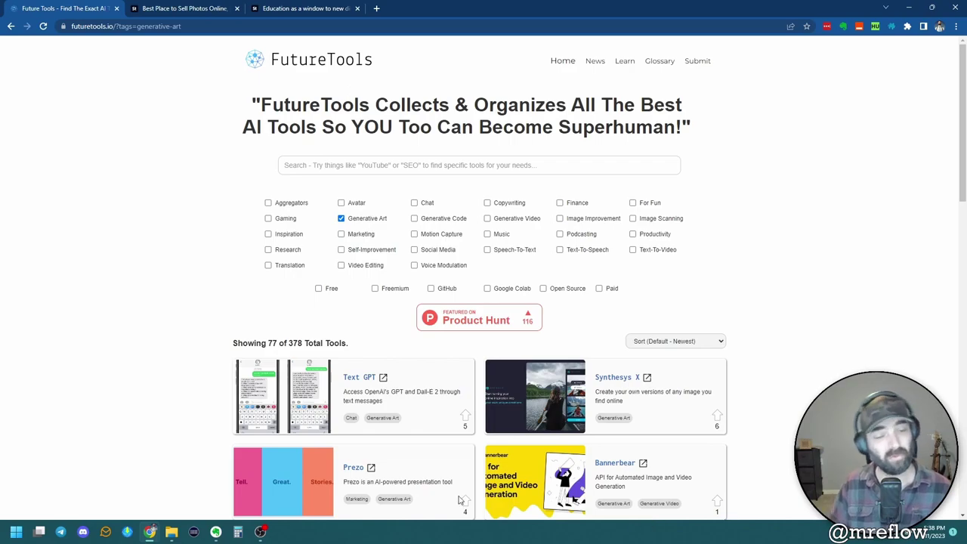
Remove the Generative Art filter to list all 378 tools, sorted by Most Upvoted
{"action": "left_click", "coordinate": [344, 219]}
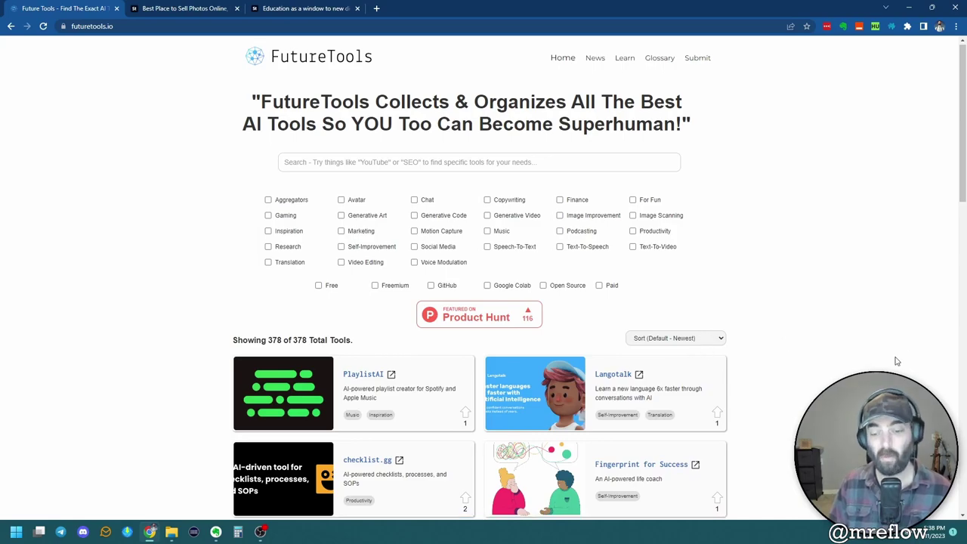
{"action": "scroll", "coordinate": [832, 303], "scroll_direction": "down", "scroll_amount": 1}
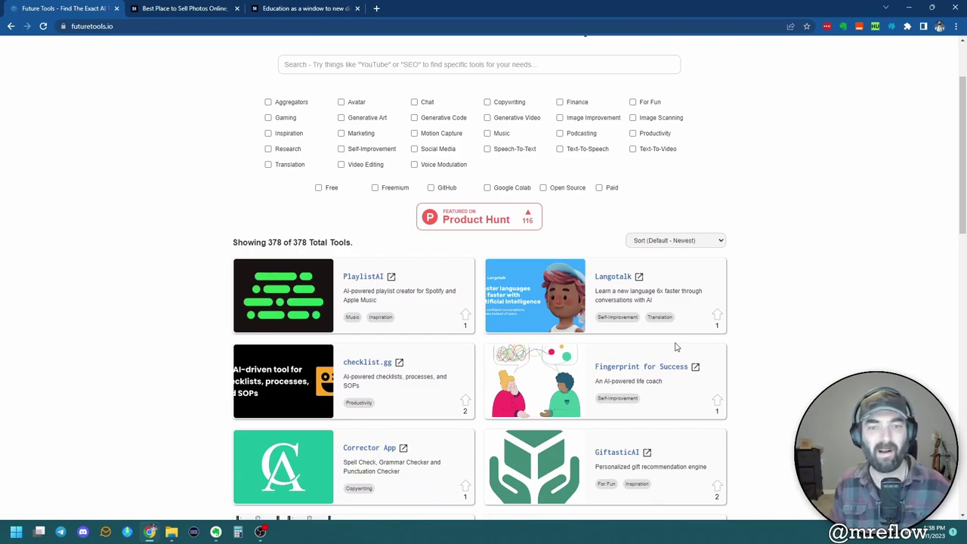
{"action": "left_click", "coordinate": [717, 242]}
{"action": "left_click", "coordinate": [665, 260]}
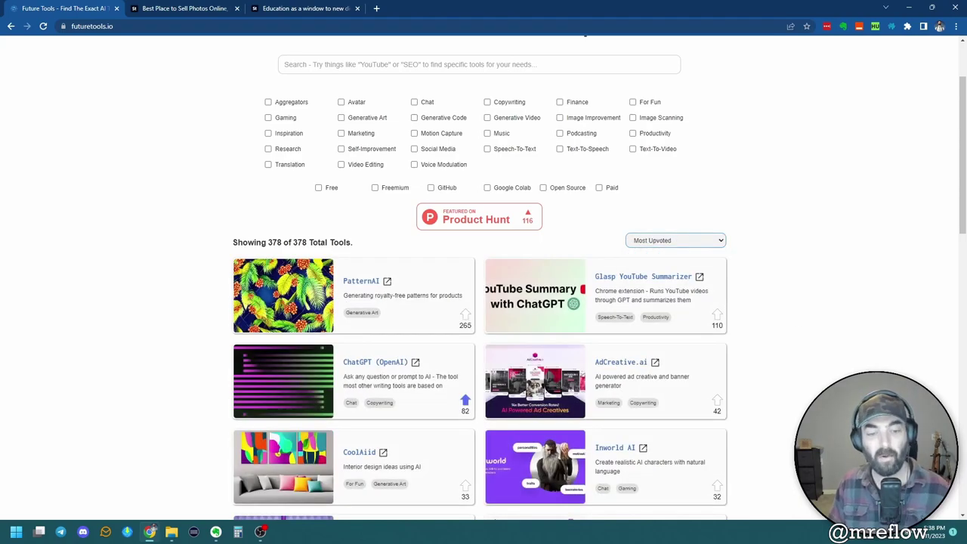
{"action": "scroll", "coordinate": [816, 383], "scroll_direction": "down", "scroll_amount": 2}
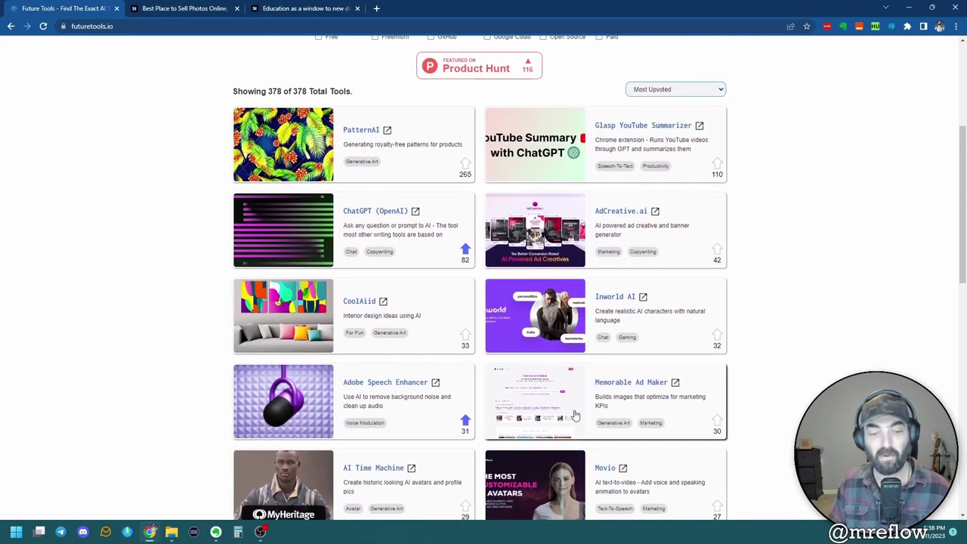
{"action": "scroll", "coordinate": [839, 363], "scroll_direction": "up", "scroll_amount": 2}
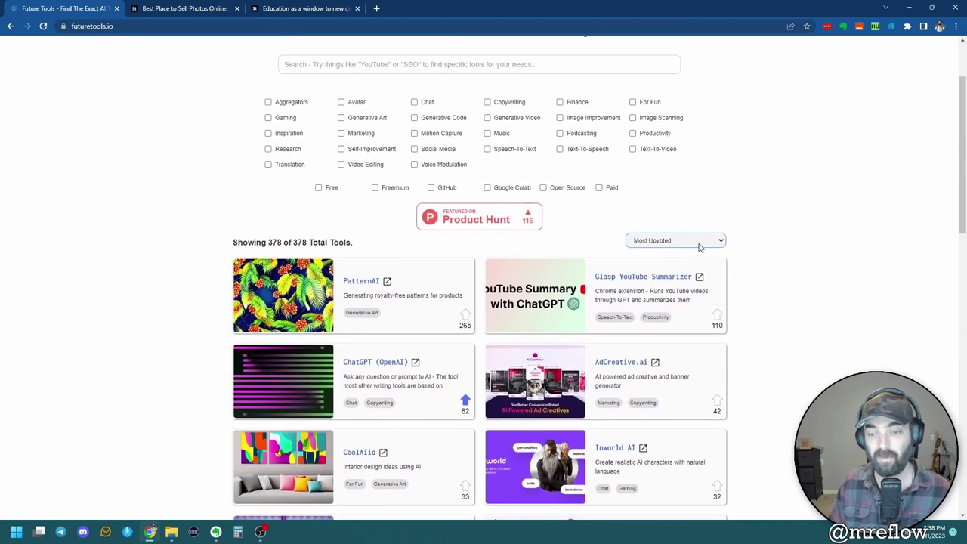
{"action": "left_click", "coordinate": [698, 242]}
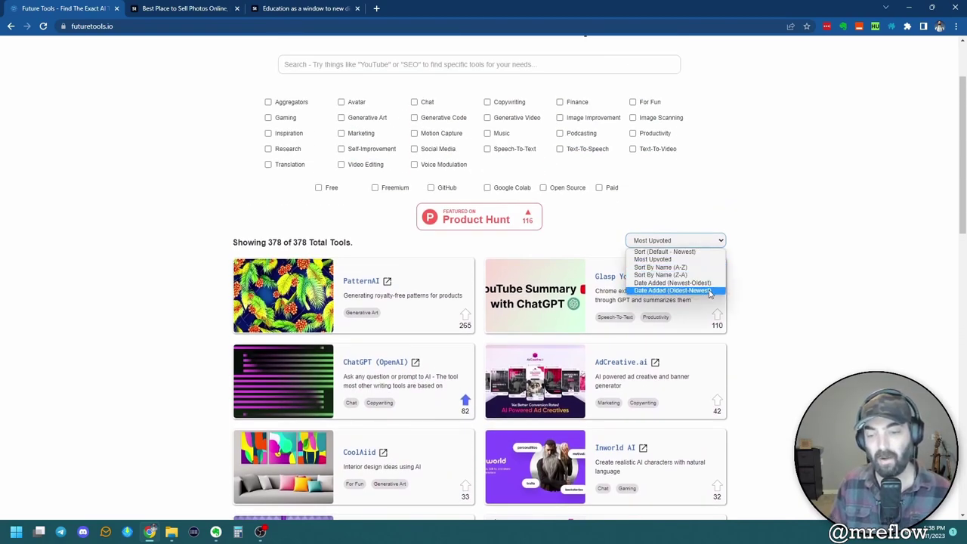
{"action": "left_click", "coordinate": [761, 267]}
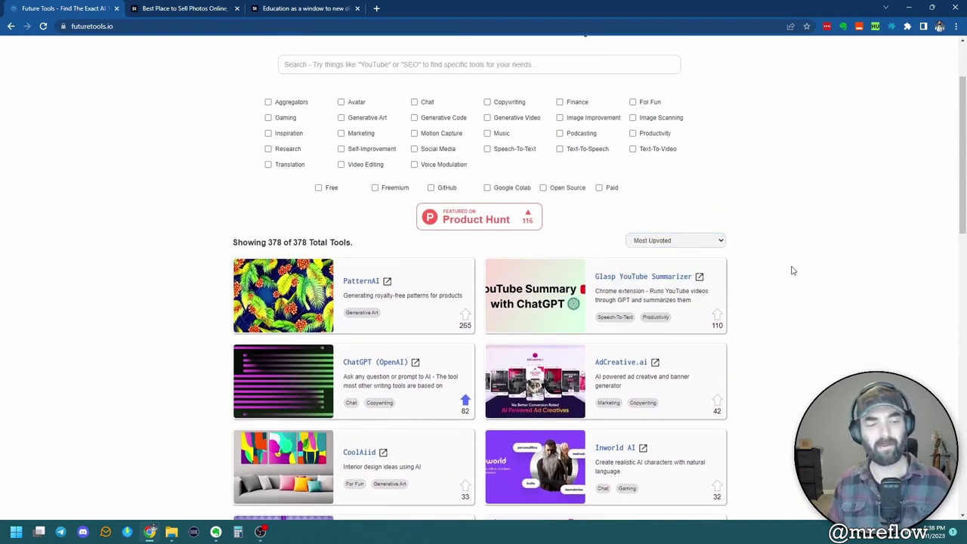
{"action": "scroll", "coordinate": [782, 399], "scroll_direction": "up", "scroll_amount": 1}
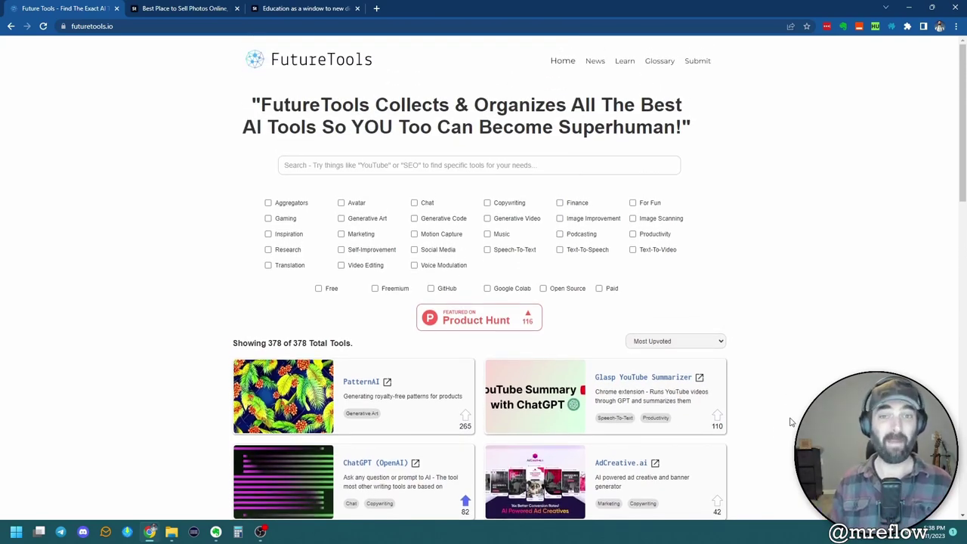
{"action": "left_click", "coordinate": [384, 166]}
{"action": "left_click", "coordinate": [864, 289]}
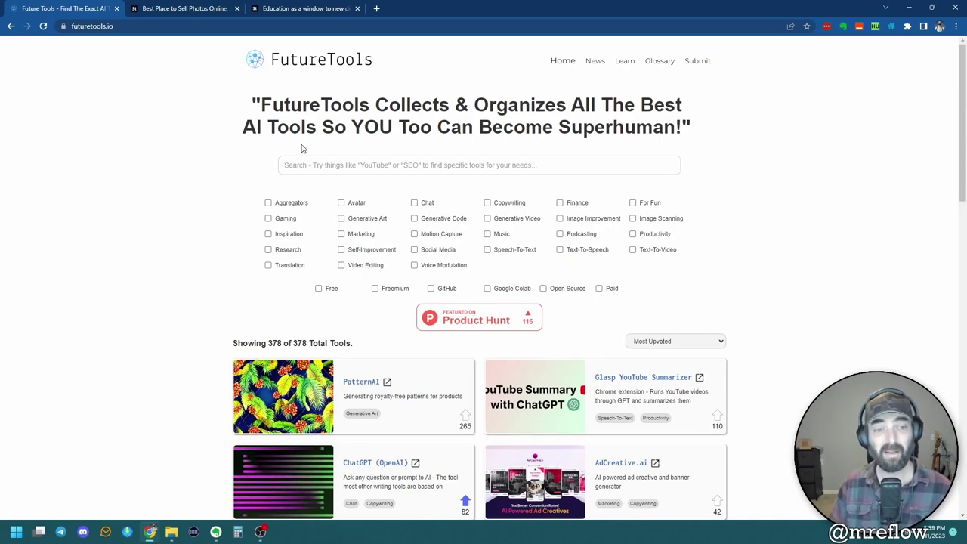
Search the tool directory for 'youtube' and browse the results
{"action": "left_click", "coordinate": [311, 165]}
{"action": "type", "text": "youtube"}
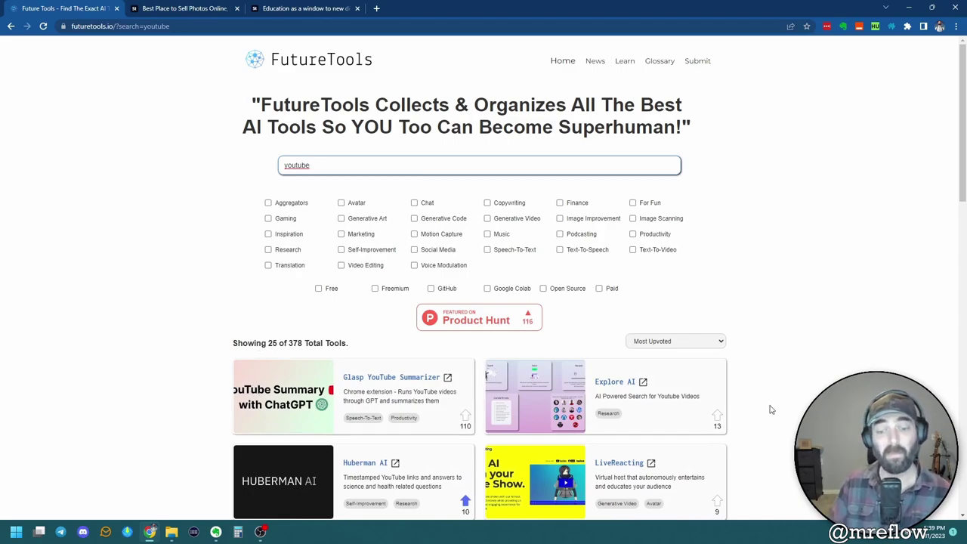
{"action": "scroll", "coordinate": [770, 424], "scroll_direction": "down", "scroll_amount": 3}
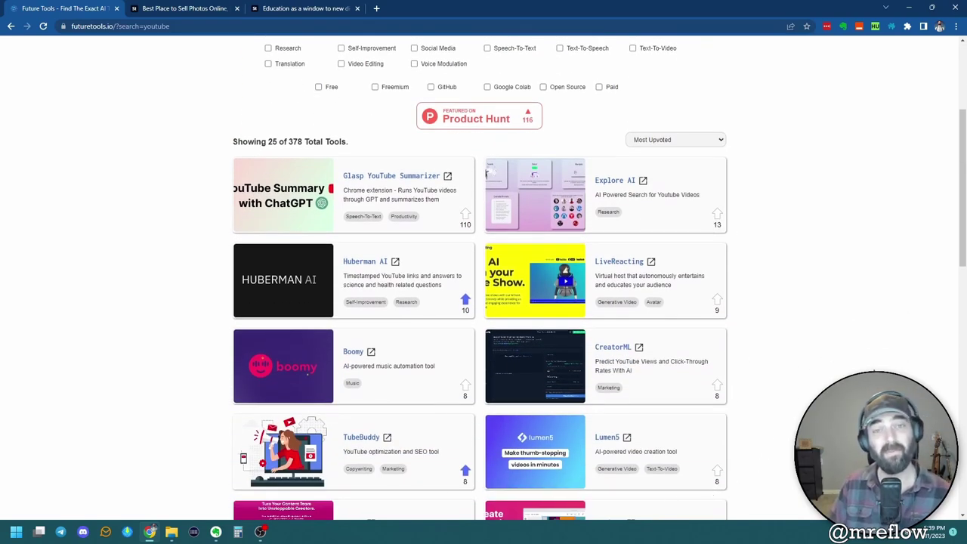
{"action": "scroll", "coordinate": [880, 369], "scroll_direction": "down", "scroll_amount": 1}
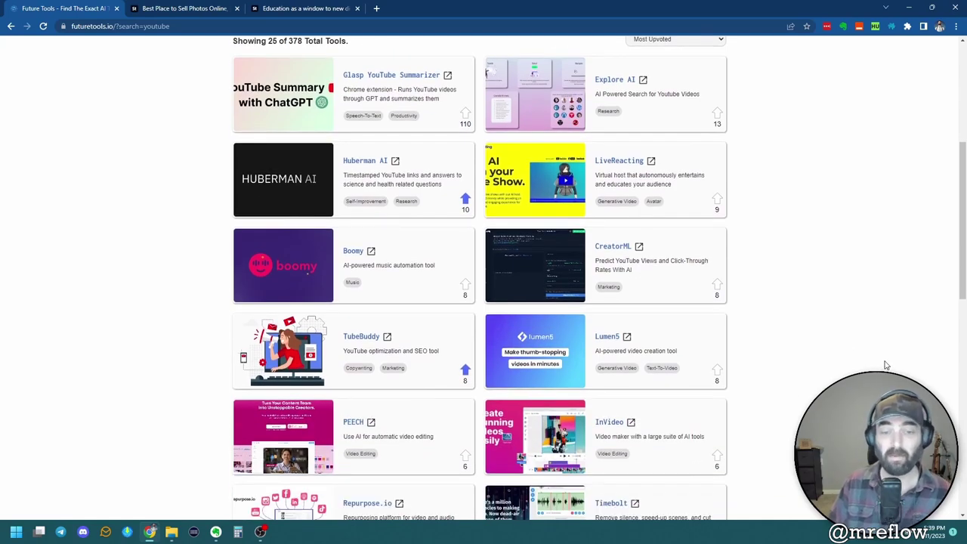
{"action": "scroll", "coordinate": [886, 365], "scroll_direction": "down", "scroll_amount": 3}
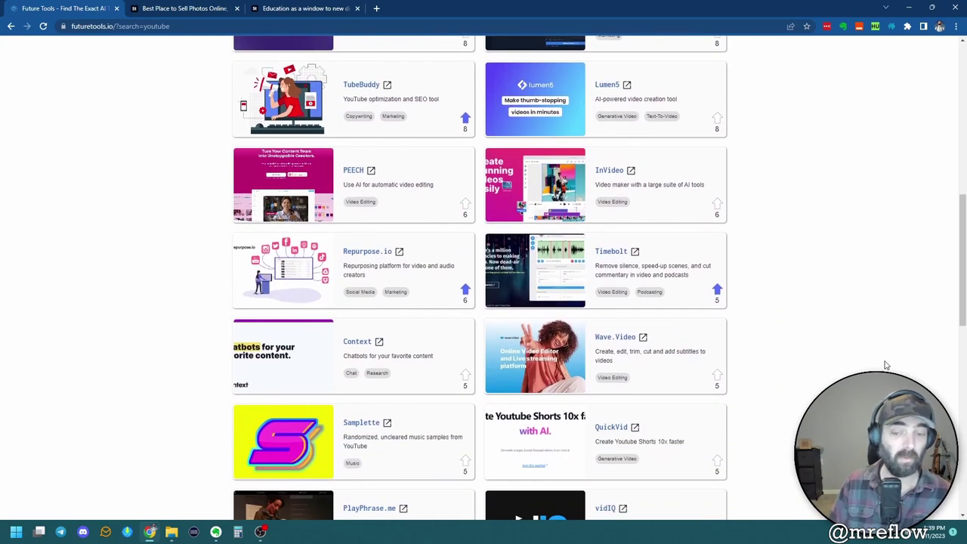
{"action": "scroll", "coordinate": [888, 365], "scroll_direction": "down", "scroll_amount": 1}
{"action": "scroll", "coordinate": [888, 365], "scroll_direction": "up", "scroll_amount": 6}
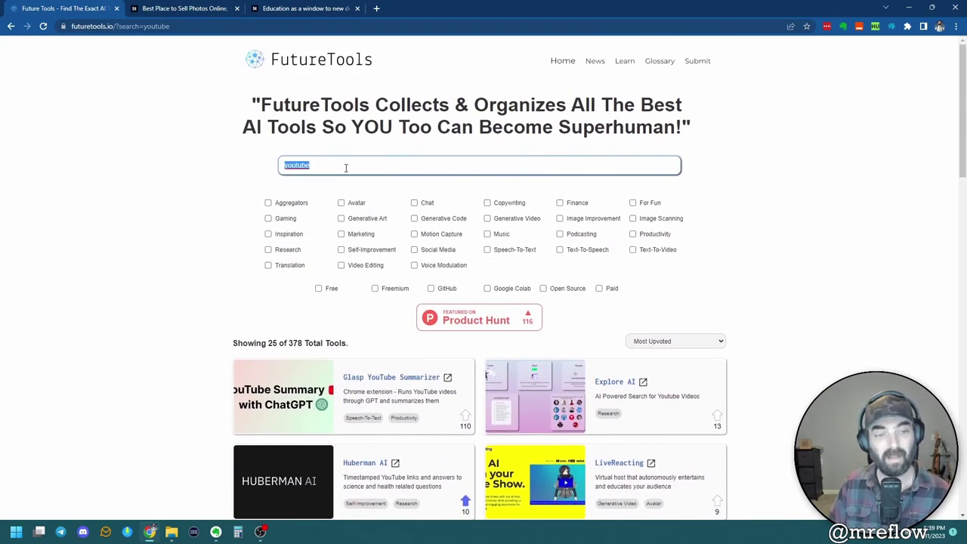
Search for 'podcast', then replace it with 'ecommerce' to narrow the list to 8 tools
{"action": "type", "text": "podcast"}
{"action": "scroll", "coordinate": [371, 386], "scroll_direction": "down", "scroll_amount": 5}
{"action": "scroll", "coordinate": [371, 387], "scroll_direction": "down", "scroll_amount": 5}
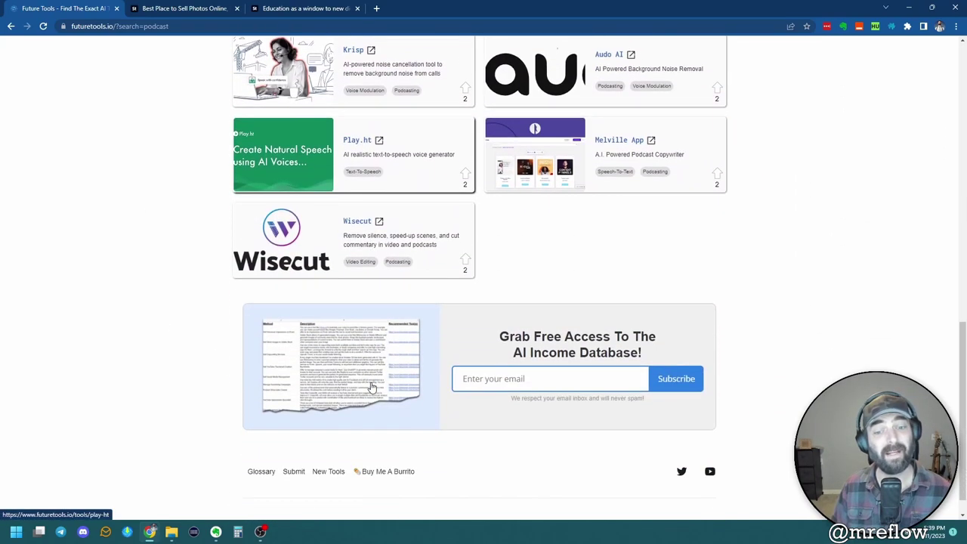
{"action": "scroll", "coordinate": [371, 387], "scroll_direction": "up", "scroll_amount": 10}
{"action": "key", "text": "ctrl+a"}
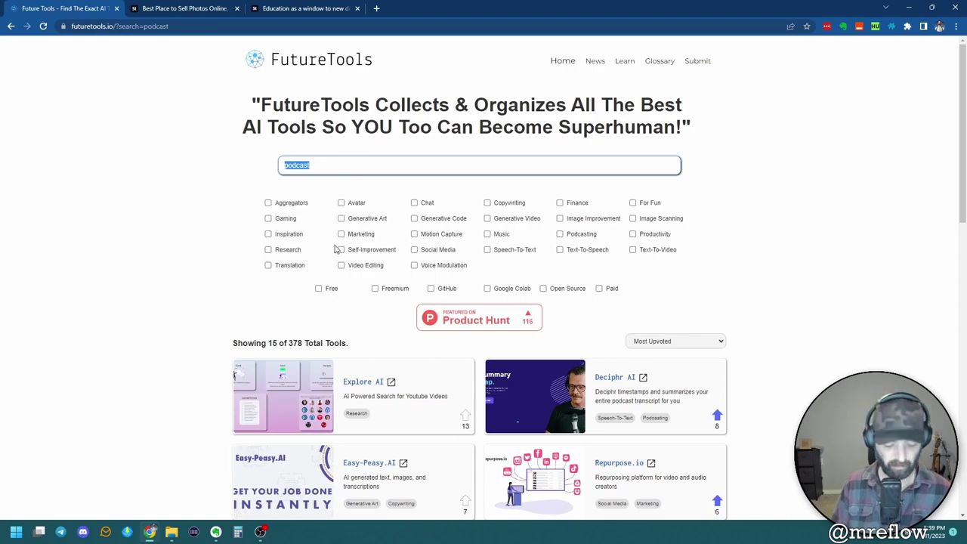
{"action": "type", "text": "ecommerce"}
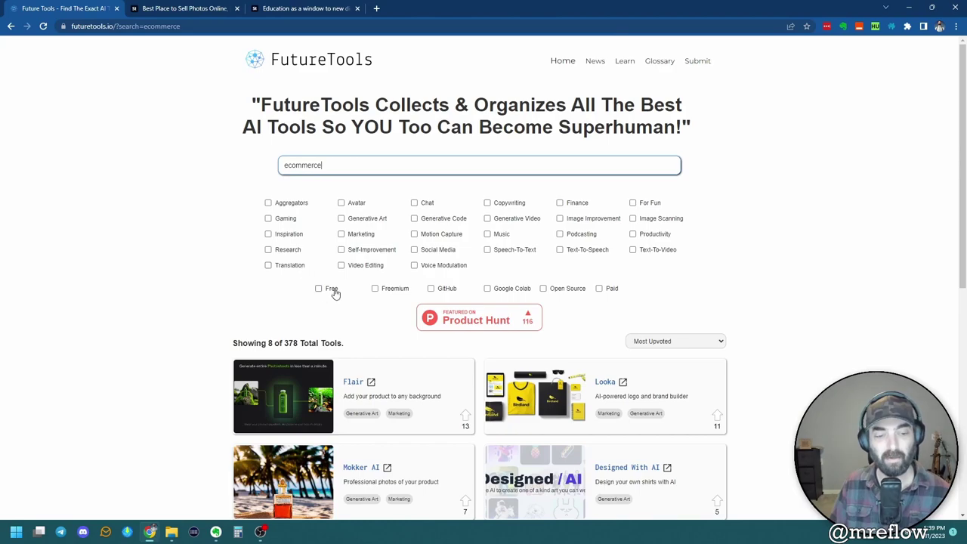
Filter the ecommerce results by Free, Freemium, GitHub, Google Colab and Open Source pricing
{"action": "left_click", "coordinate": [330, 290]}
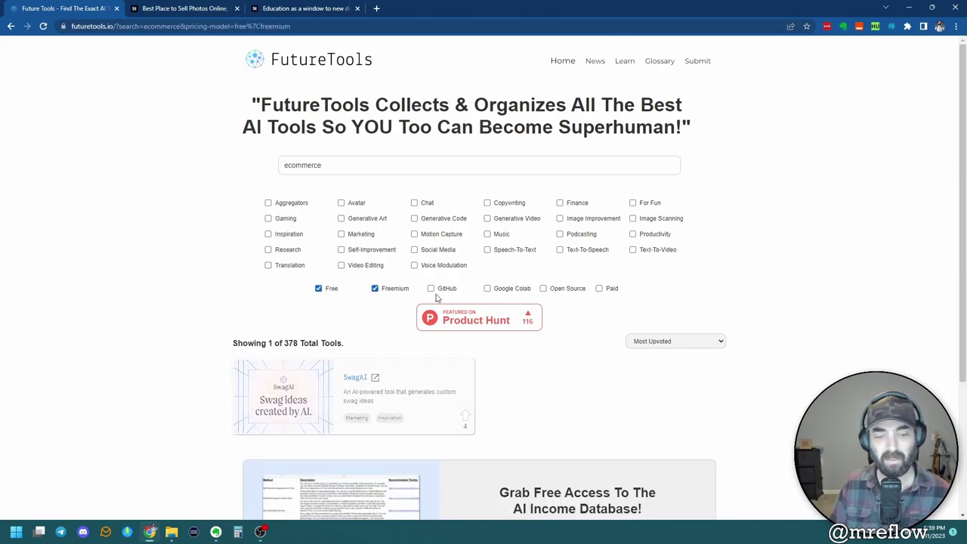
{"action": "left_click", "coordinate": [384, 291]}
{"action": "left_click", "coordinate": [440, 289]}
{"action": "left_click", "coordinate": [506, 290]}
{"action": "left_click", "coordinate": [566, 290]}
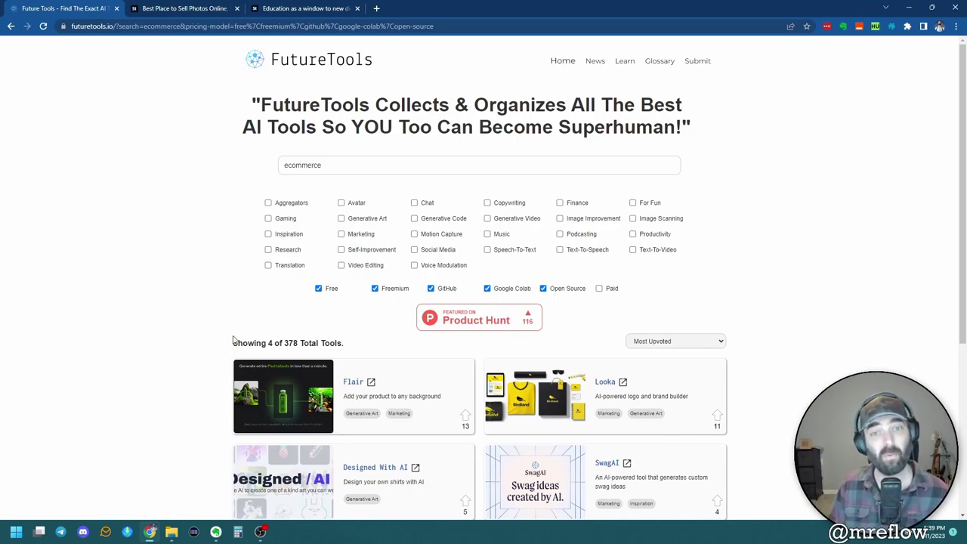
Remove the Free, Freemium, GitHub, Google Colab and Open Source filters again
{"action": "scroll", "coordinate": [218, 370], "scroll_direction": "down", "scroll_amount": 1}
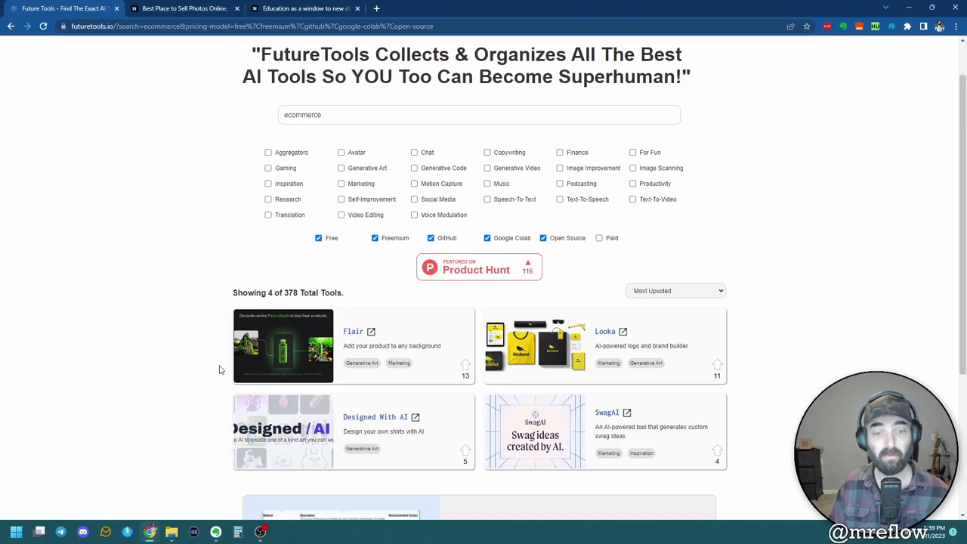
{"action": "left_click", "coordinate": [318, 237]}
{"action": "left_click", "coordinate": [375, 237]}
{"action": "left_click", "coordinate": [431, 237]}
{"action": "left_click", "coordinate": [502, 240]}
{"action": "left_click", "coordinate": [566, 241]}
Delete 'ecommerce' from the search so all 378 tools are listed
{"action": "scroll", "coordinate": [654, 300], "scroll_direction": "up", "scroll_amount": 1}
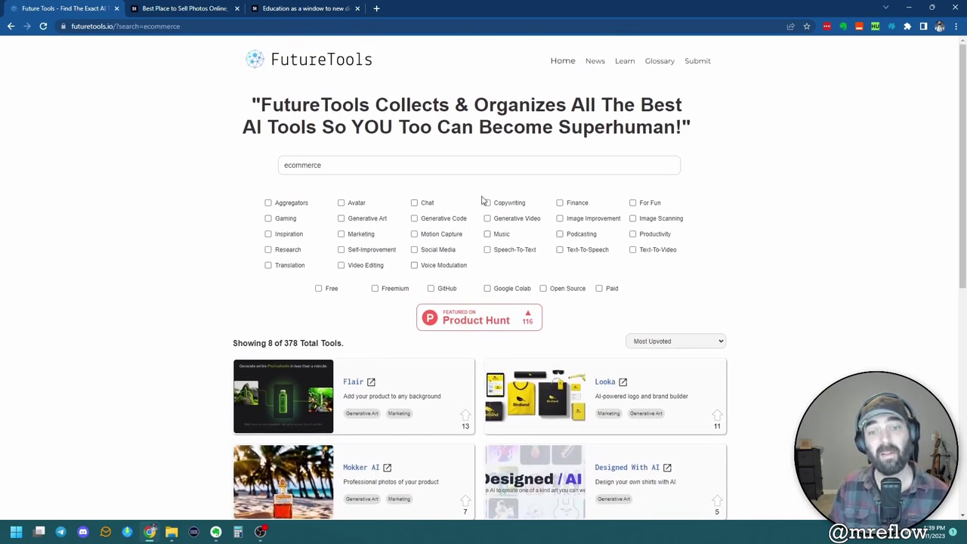
{"action": "double_click", "coordinate": [339, 165]}
{"action": "key", "text": "BackSpace"}
{"action": "left_click", "coordinate": [836, 252]}
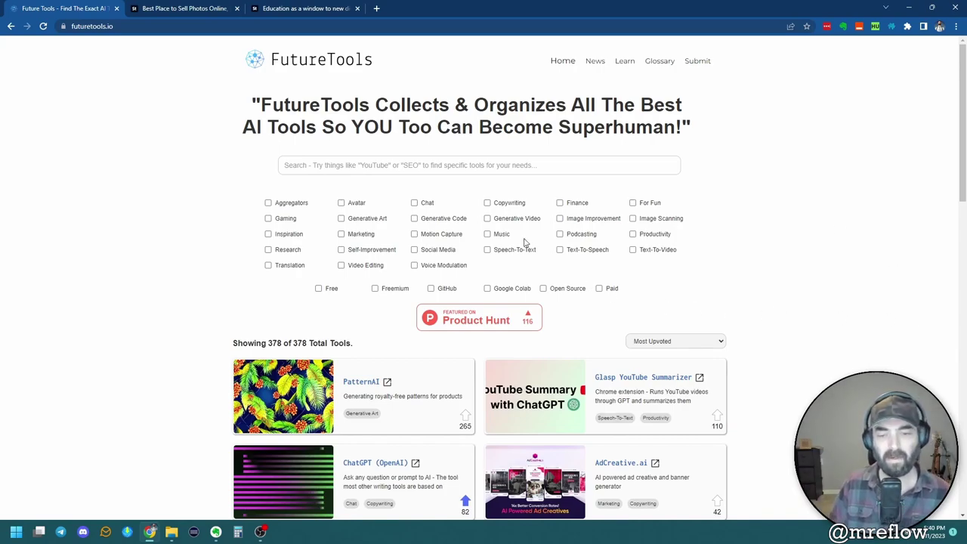
Filter to Generative Video, Text-To-Video and Video Editing, then browse the 25 resulting tools
{"action": "left_click", "coordinate": [509, 220]}
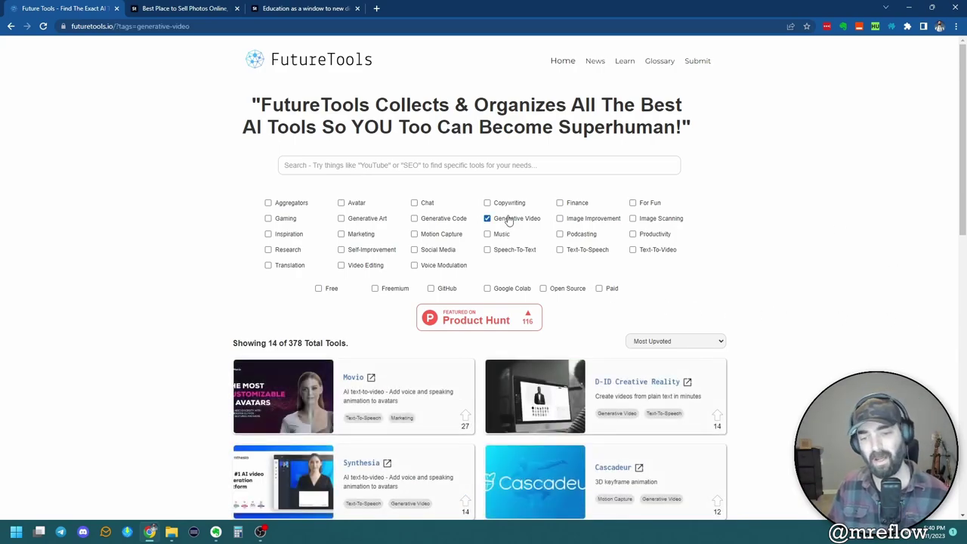
{"action": "left_click", "coordinate": [678, 253]}
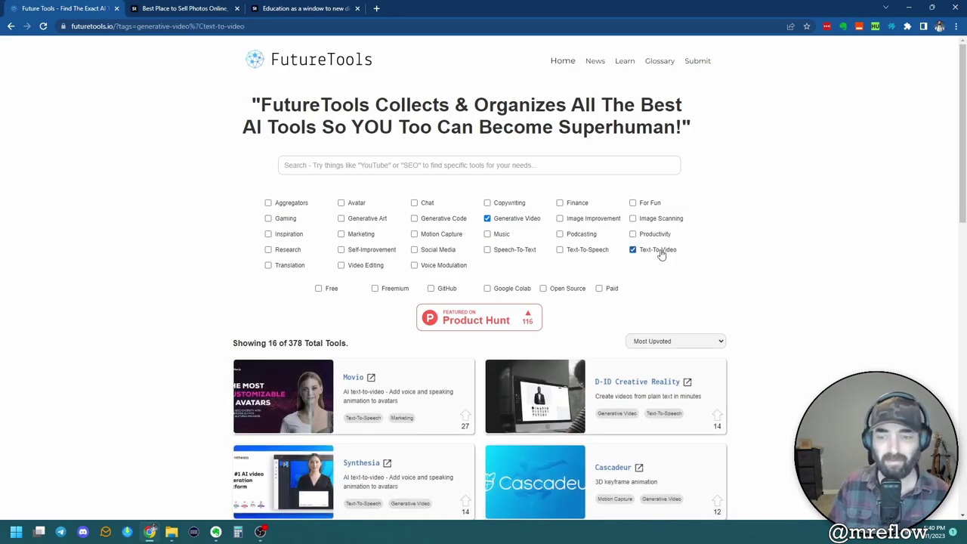
{"action": "left_click", "coordinate": [372, 265]}
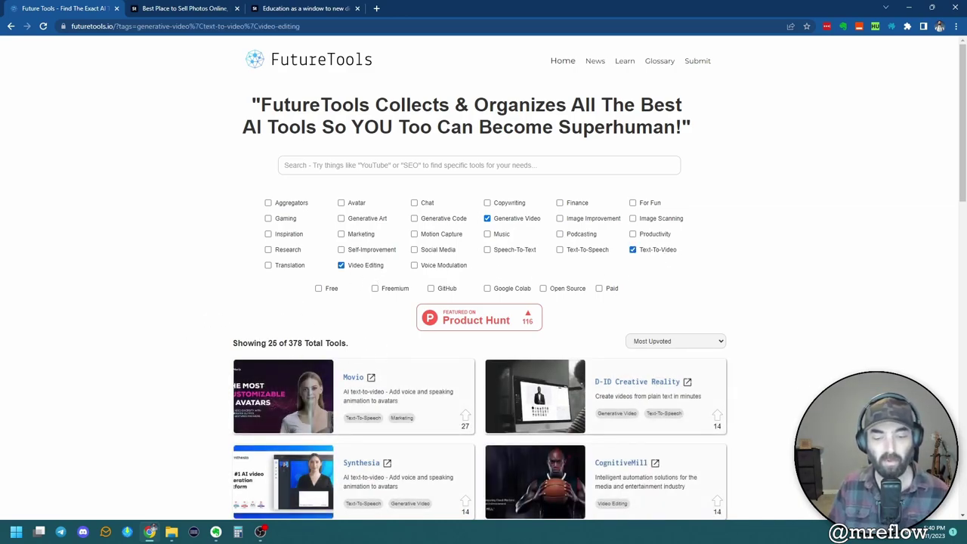
{"action": "scroll", "coordinate": [707, 416], "scroll_direction": "down", "scroll_amount": 6}
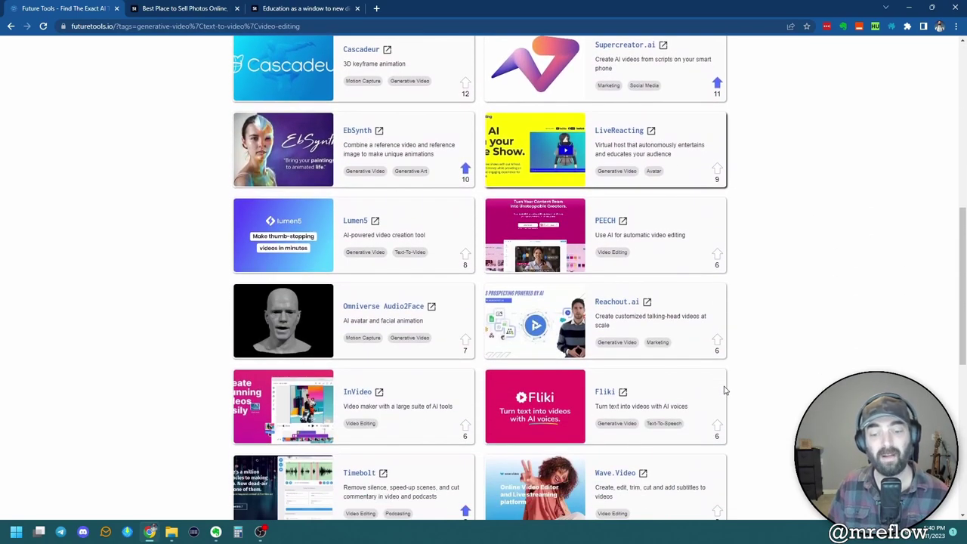
{"action": "scroll", "coordinate": [726, 391], "scroll_direction": "down", "scroll_amount": 6}
{"action": "scroll", "coordinate": [745, 399], "scroll_direction": "up", "scroll_amount": 5}
{"action": "scroll", "coordinate": [480, 302], "scroll_direction": "up", "scroll_amount": 10}
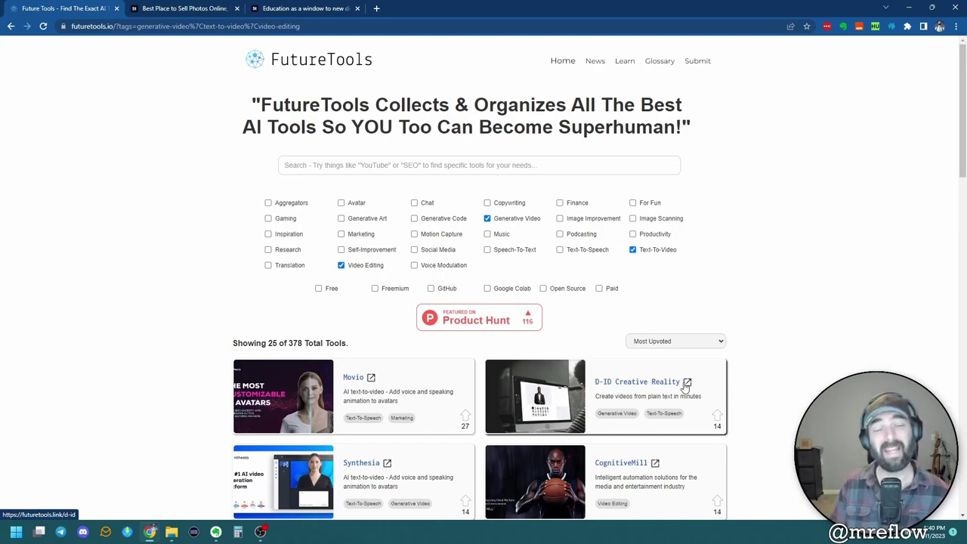
Look over Movio's detail page, then go back to the Home page with all 378 tools
{"action": "left_click", "coordinate": [234, 364]}
{"action": "scroll", "coordinate": [654, 369], "scroll_direction": "down", "scroll_amount": 5}
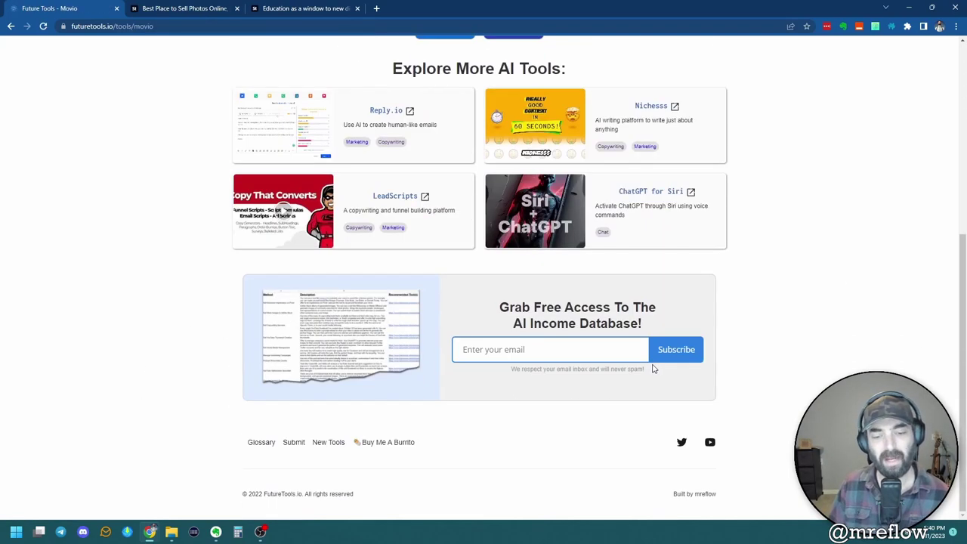
{"action": "left_click_drag", "start_coordinate": [490, 306], "coordinate": [648, 332]}
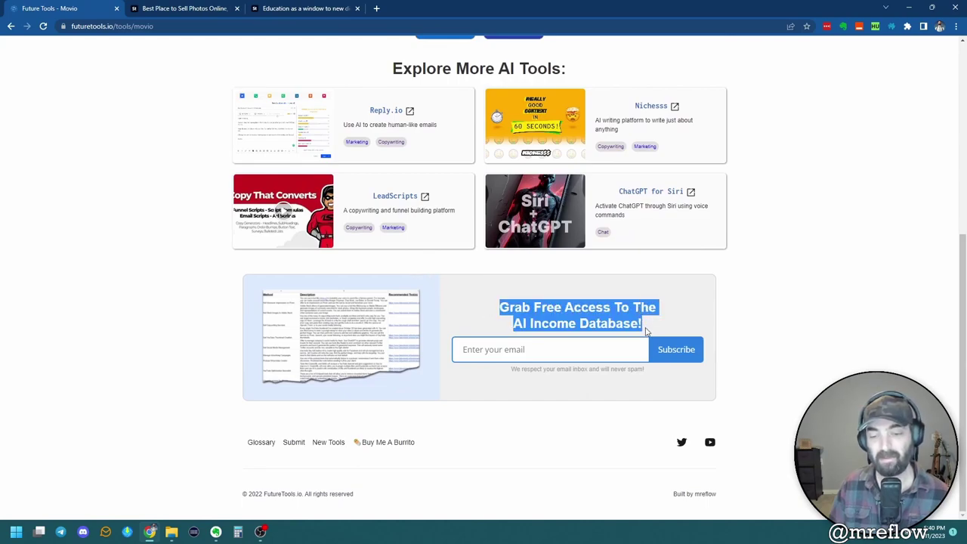
{"action": "left_click", "coordinate": [864, 349]}
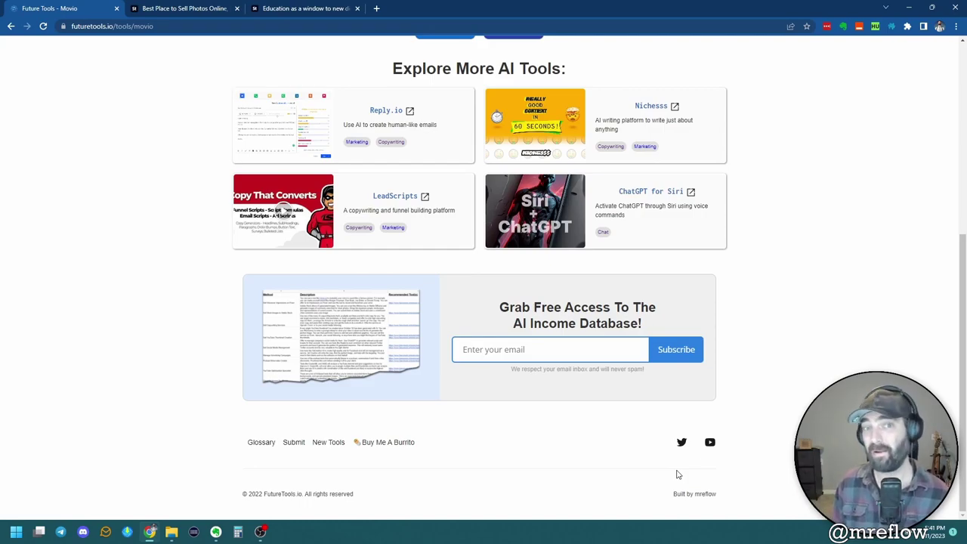
{"action": "scroll", "coordinate": [580, 367], "scroll_direction": "up", "scroll_amount": 5}
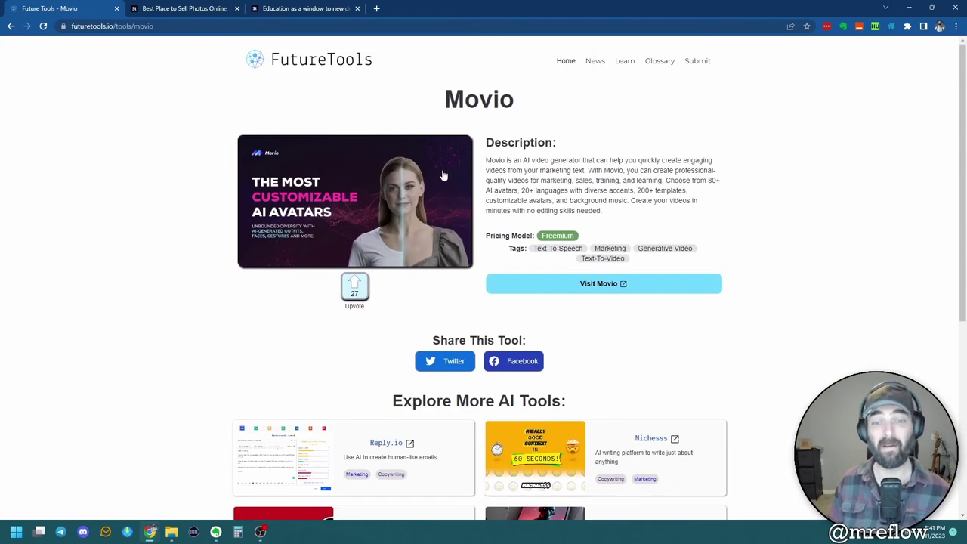
{"action": "left_click", "coordinate": [566, 60]}
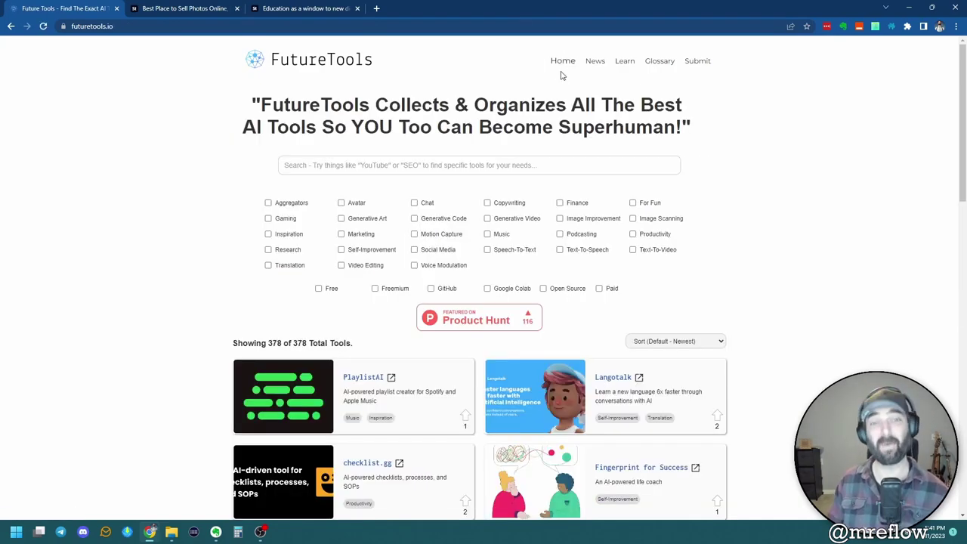